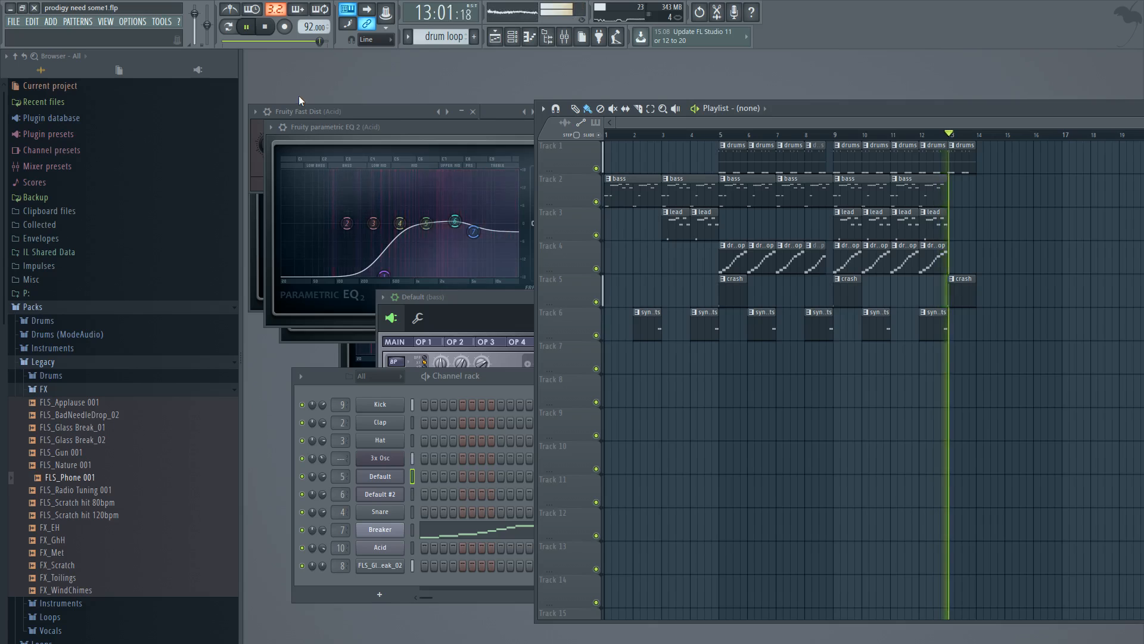
- Stop the song playback and open the bass pattern's notes in the piano roll
left_click(265, 30)
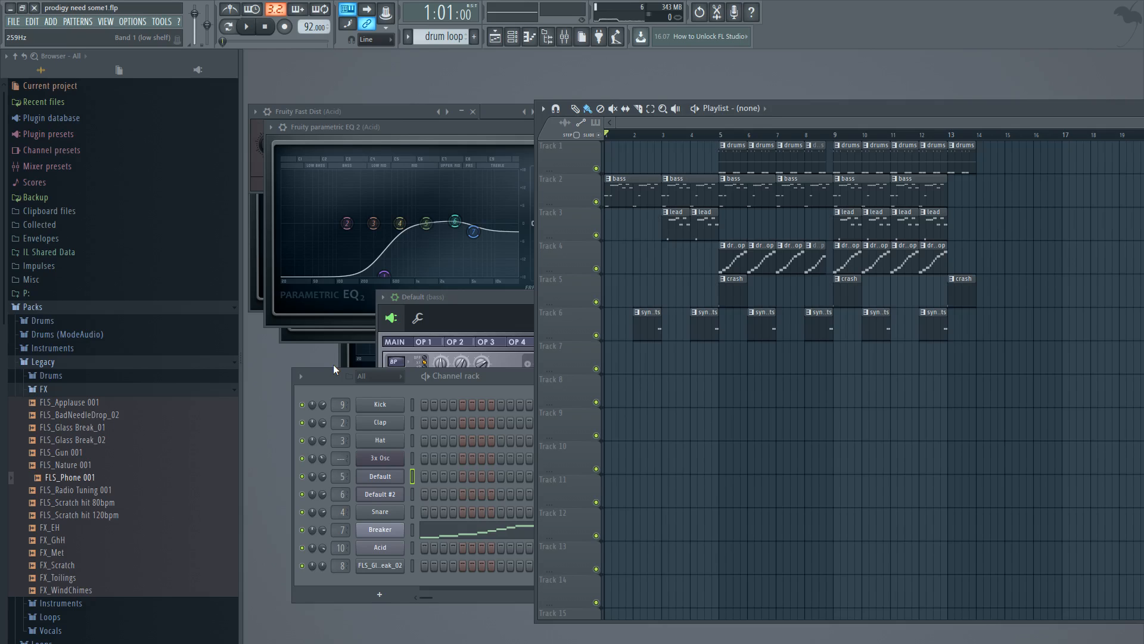
left_click(638, 189)
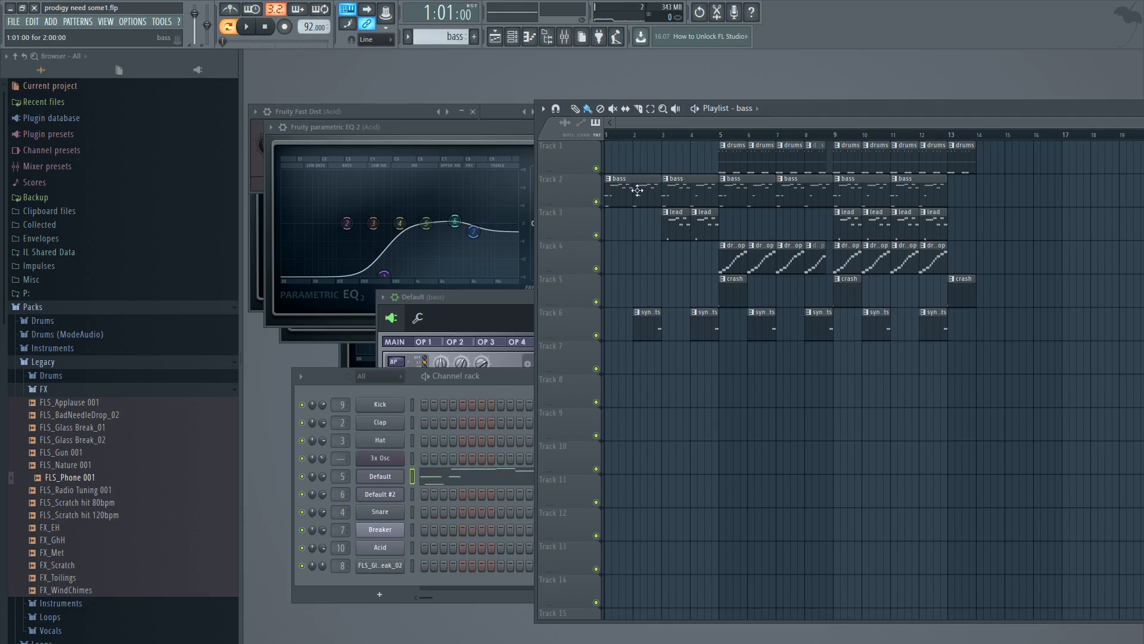
double_click(638, 190)
left_click(383, 391)
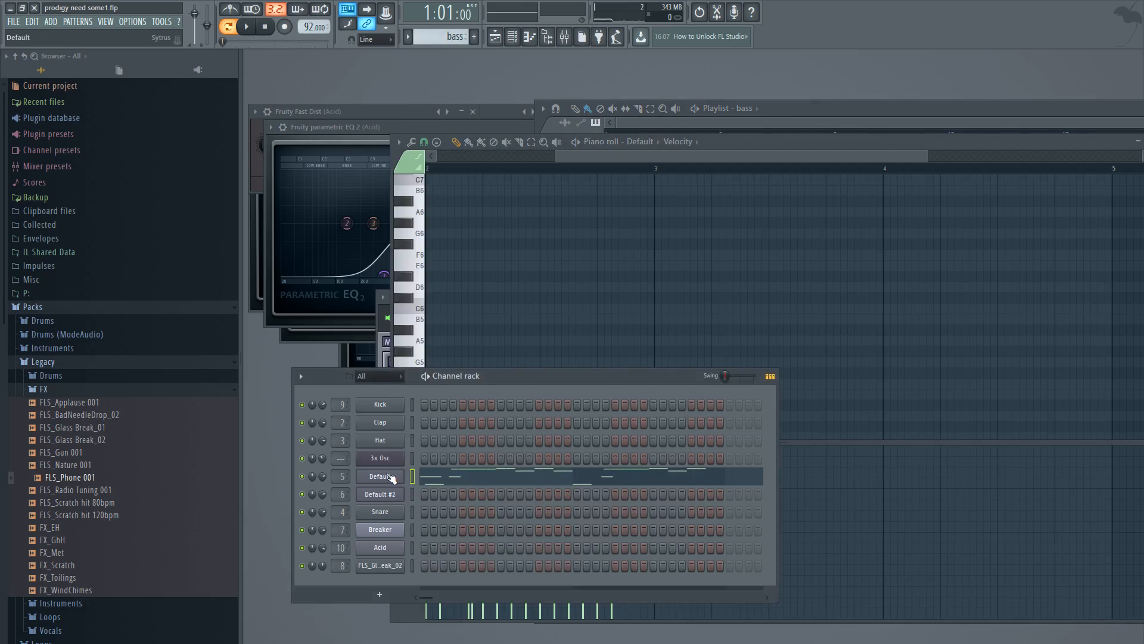
left_click(477, 480)
left_click(478, 482)
scroll(678, 320, "down", 2)
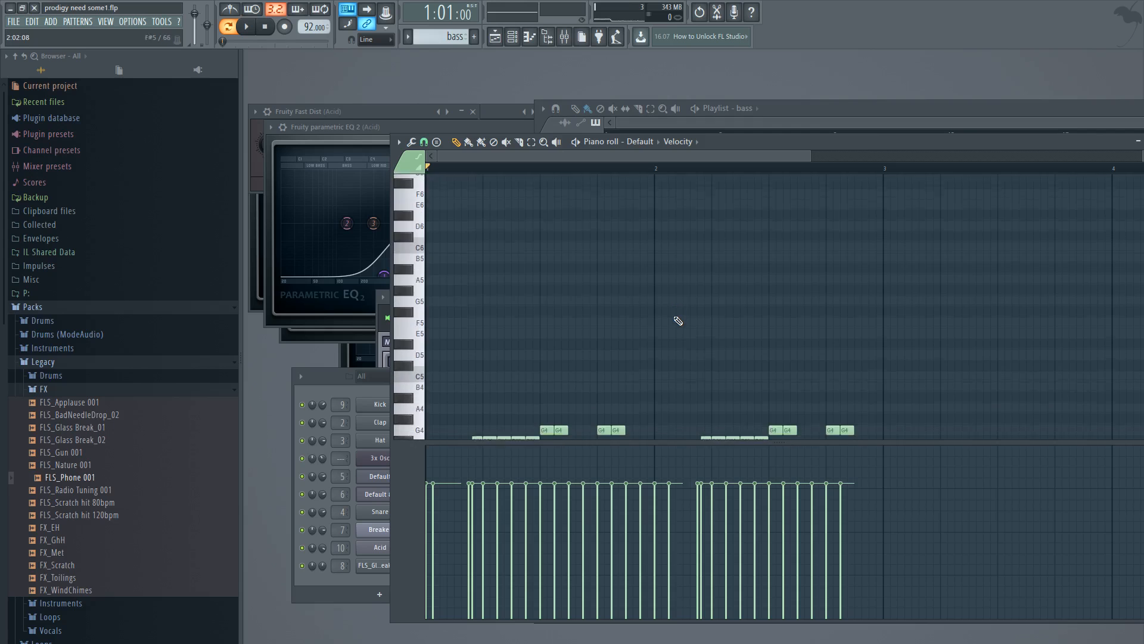
scroll(678, 320, "down", 6)
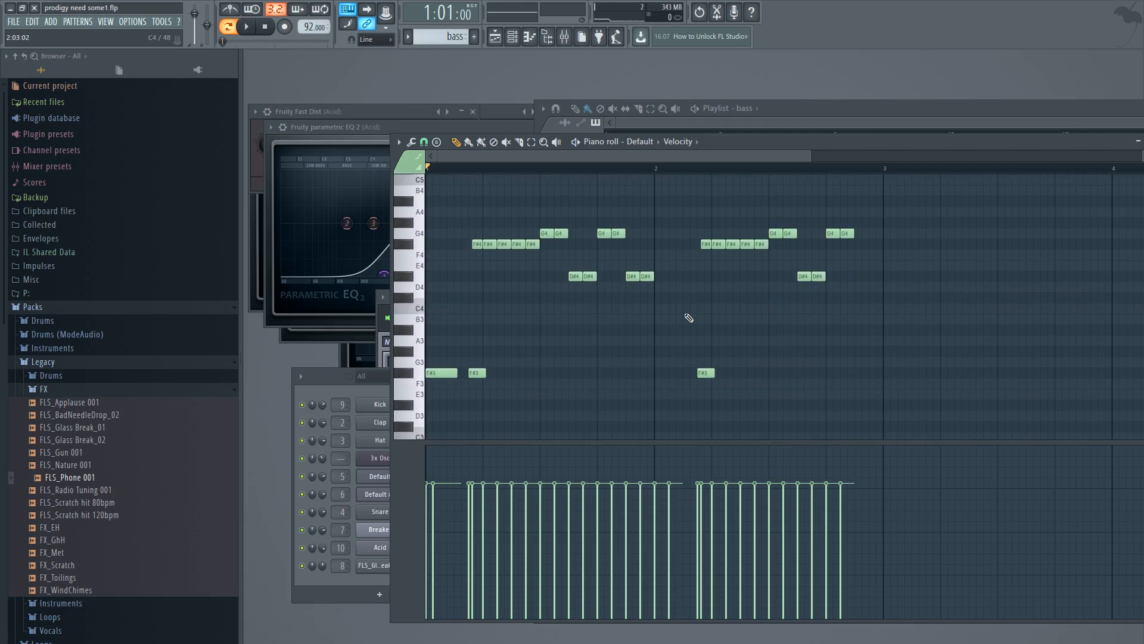
- Play back the bass pattern to hear the line, then stop it and shift the piano roll window slightly aside
left_click(248, 27)
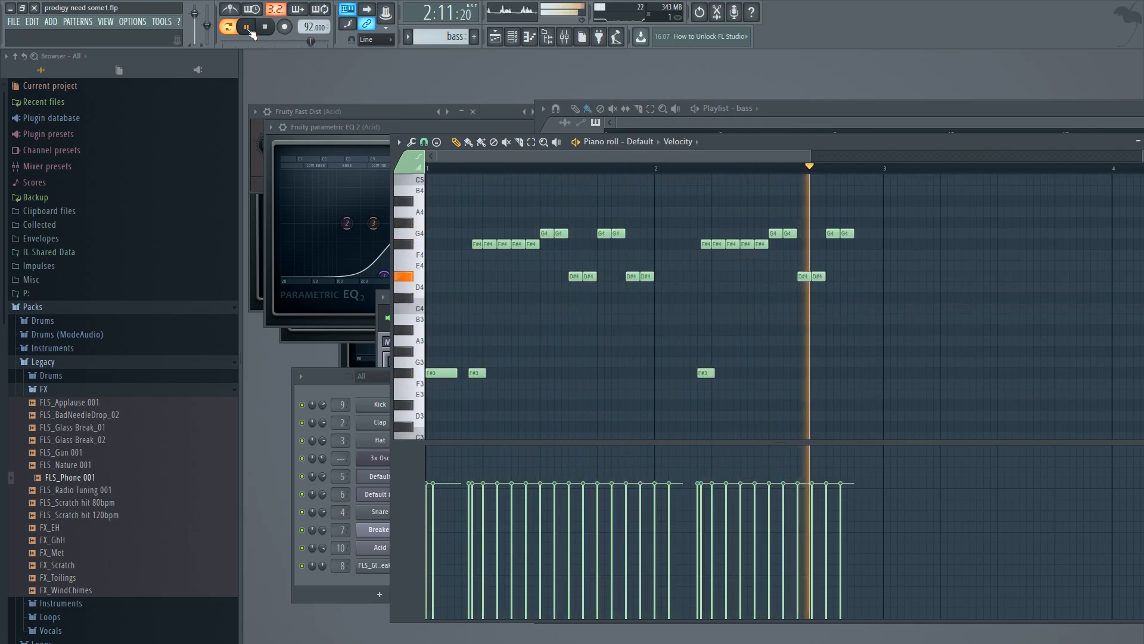
key("space")
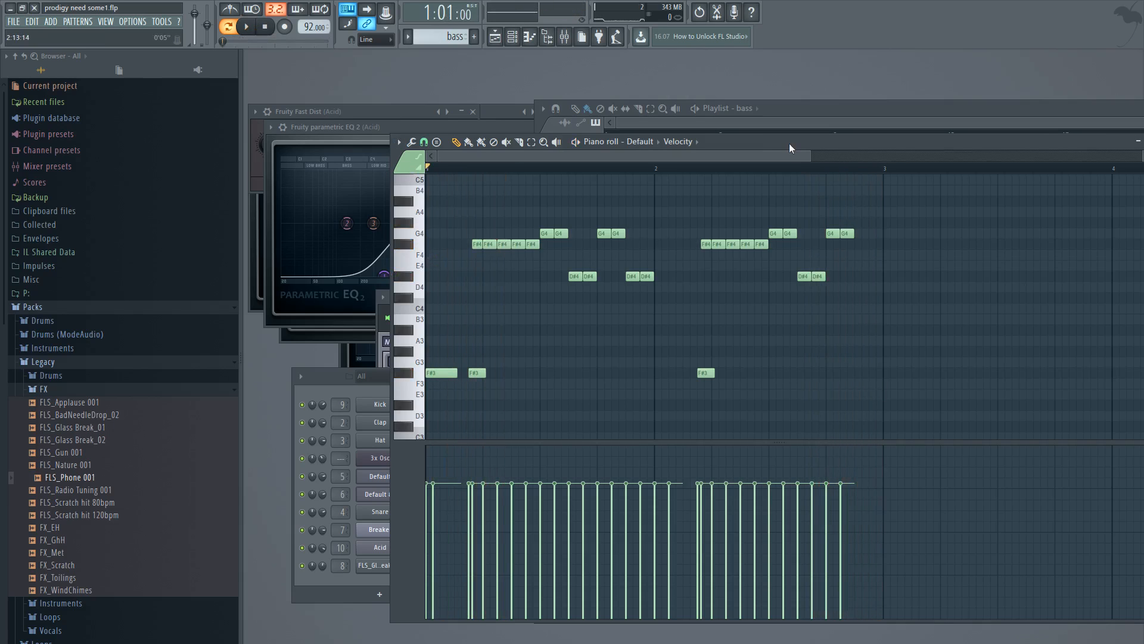
left_click_drag(789, 143, 810, 155)
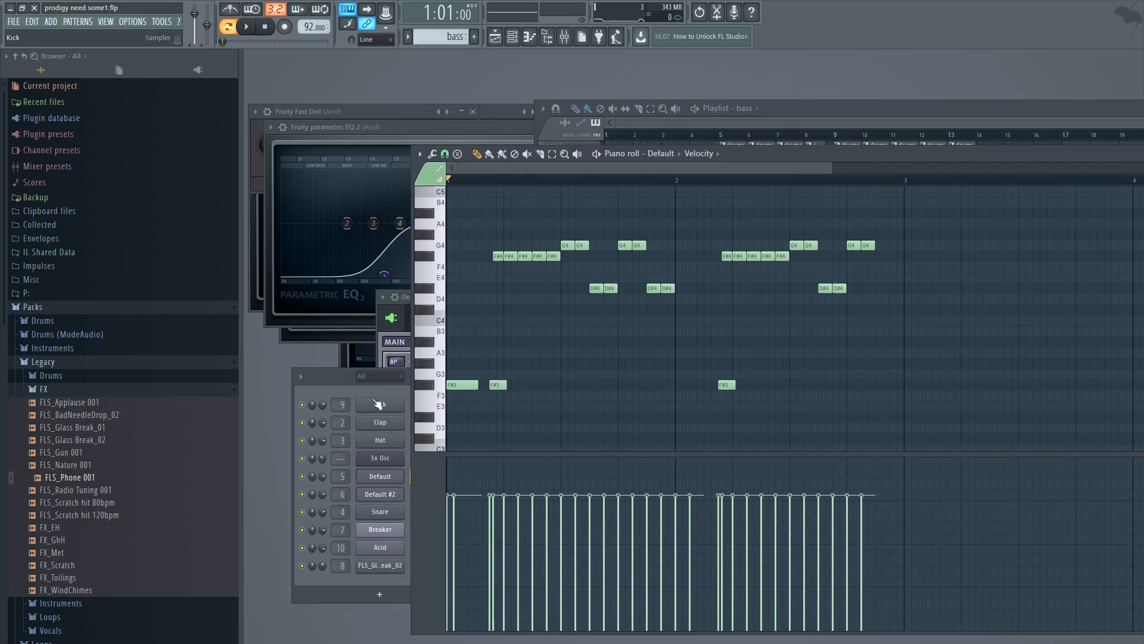
- Bring up the Sytrus synth on the Default channel and show its main settings
left_click(392, 392)
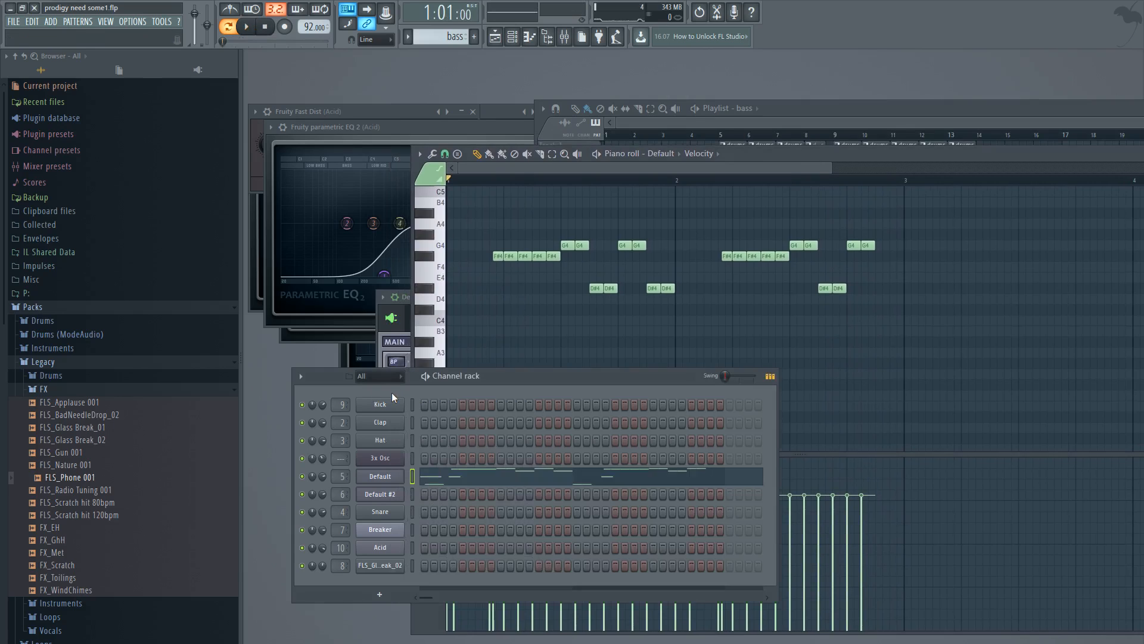
left_click(380, 475)
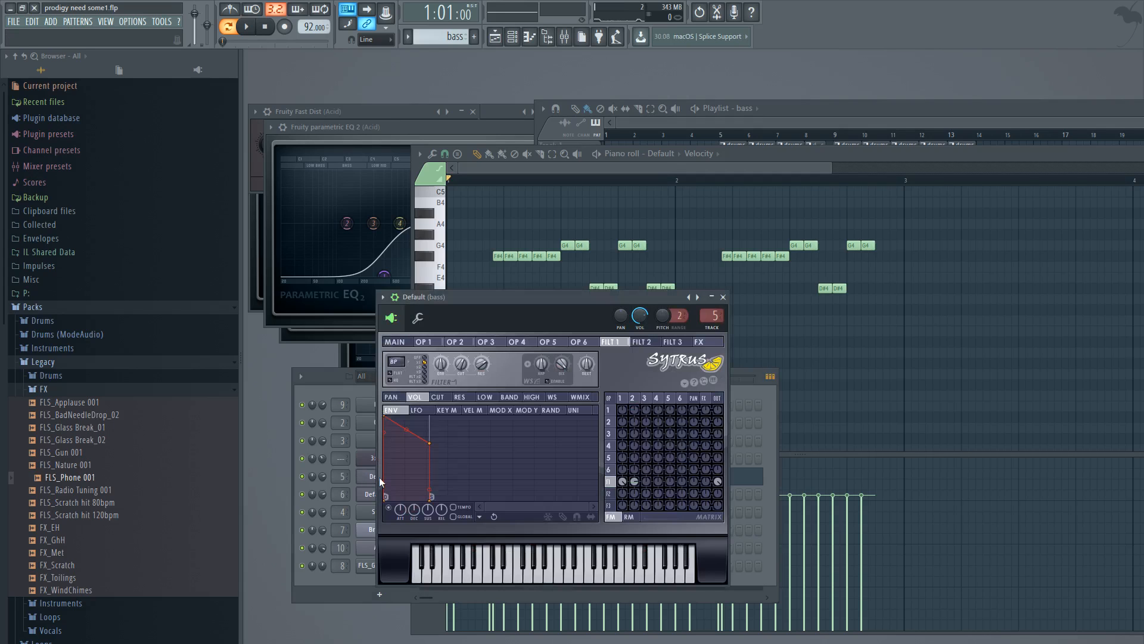
left_click(401, 344)
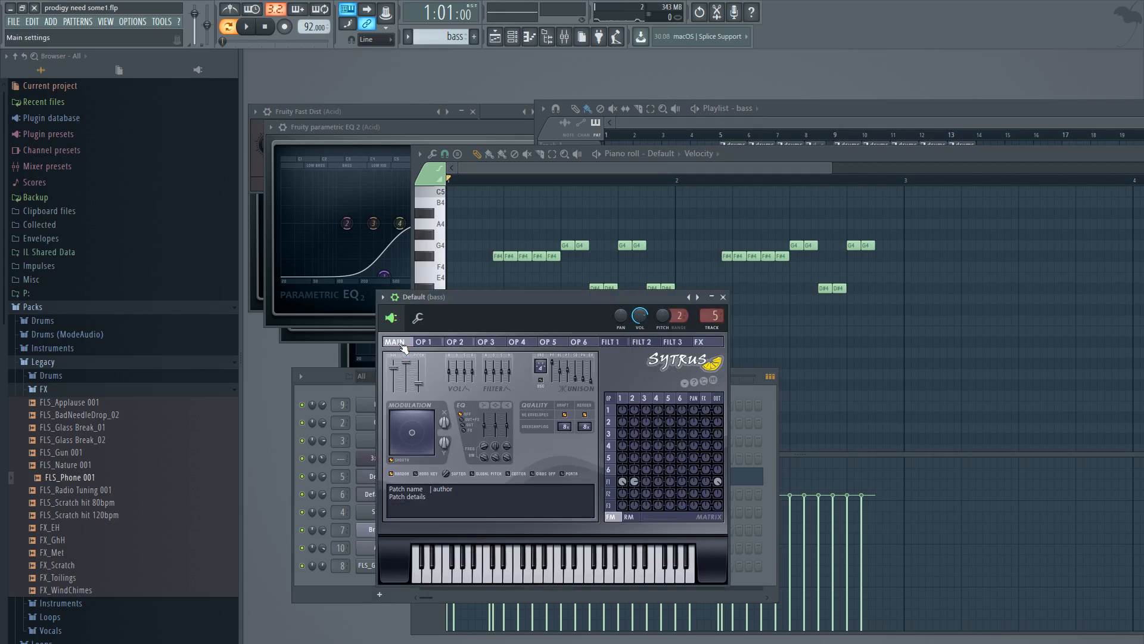
left_click(420, 385)
left_click_drag(420, 385, 421, 387)
- Audition the bass sound by playing several test notes on Sytrus, including low ones
key("m")
key("comma")
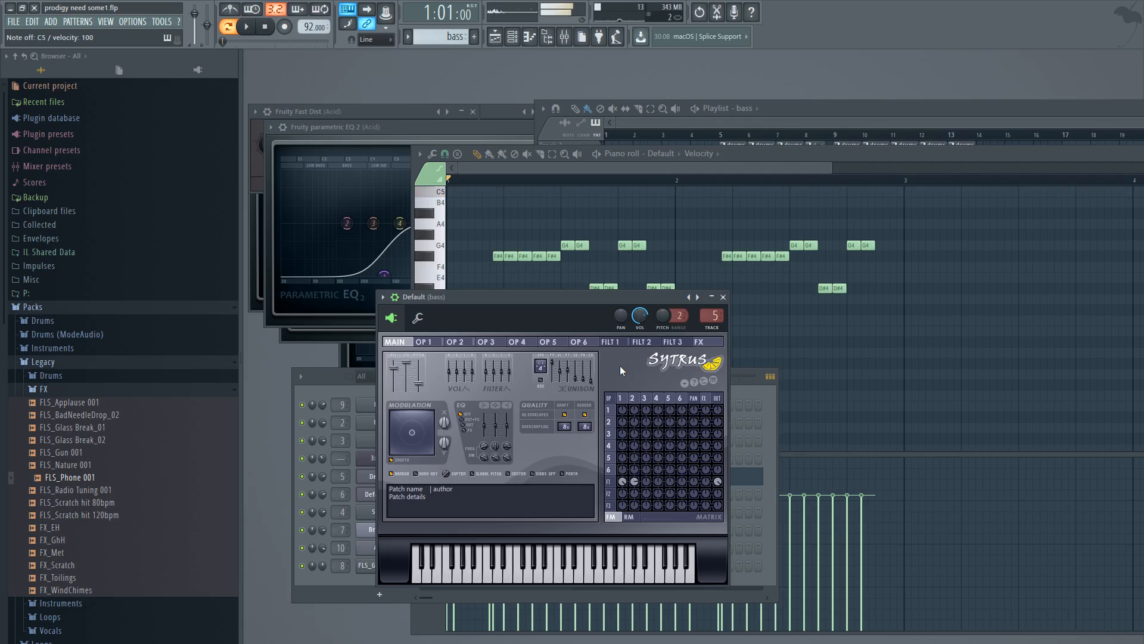
key("z")
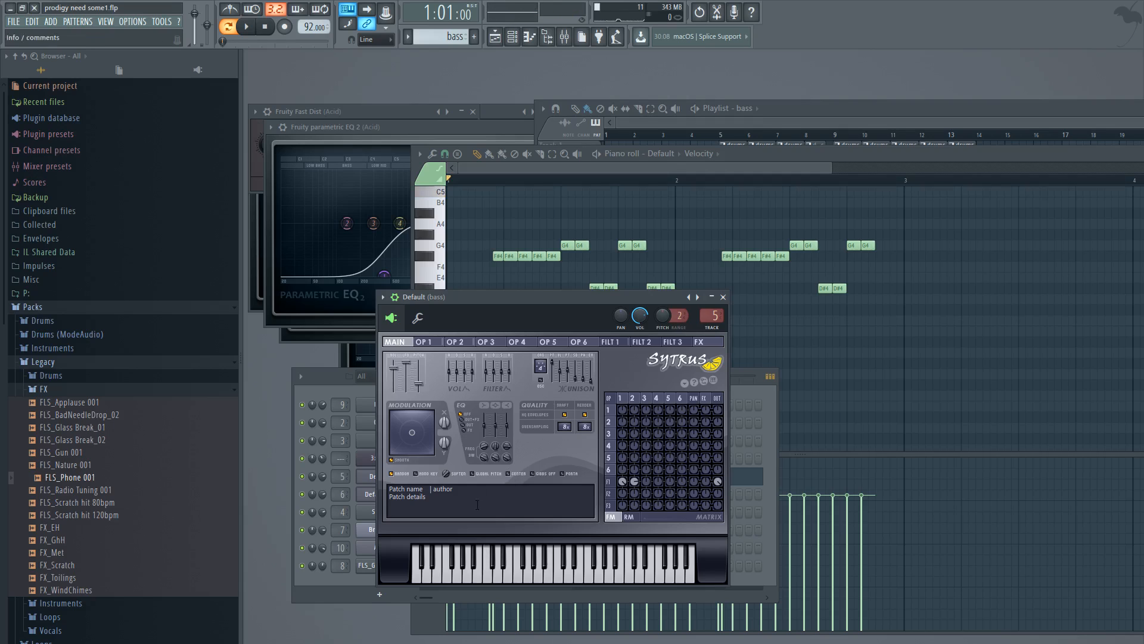
left_click(434, 583)
left_click_drag(430, 579, 421, 584)
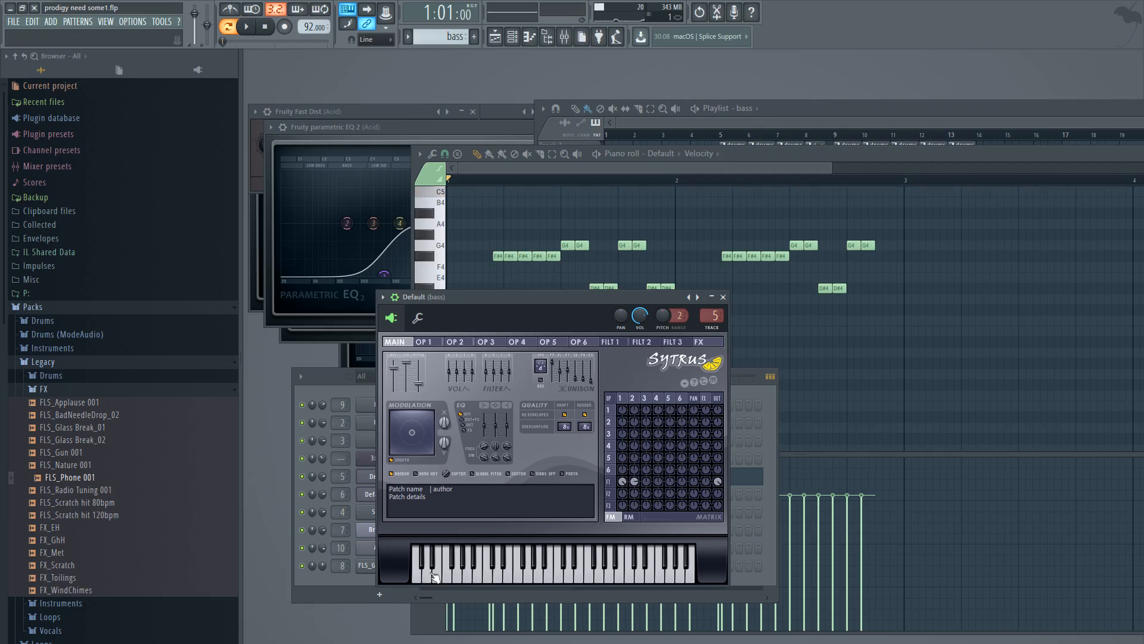
- Compare the settings of operators 1 and 2 in Sytrus and play test notes
left_click(623, 400)
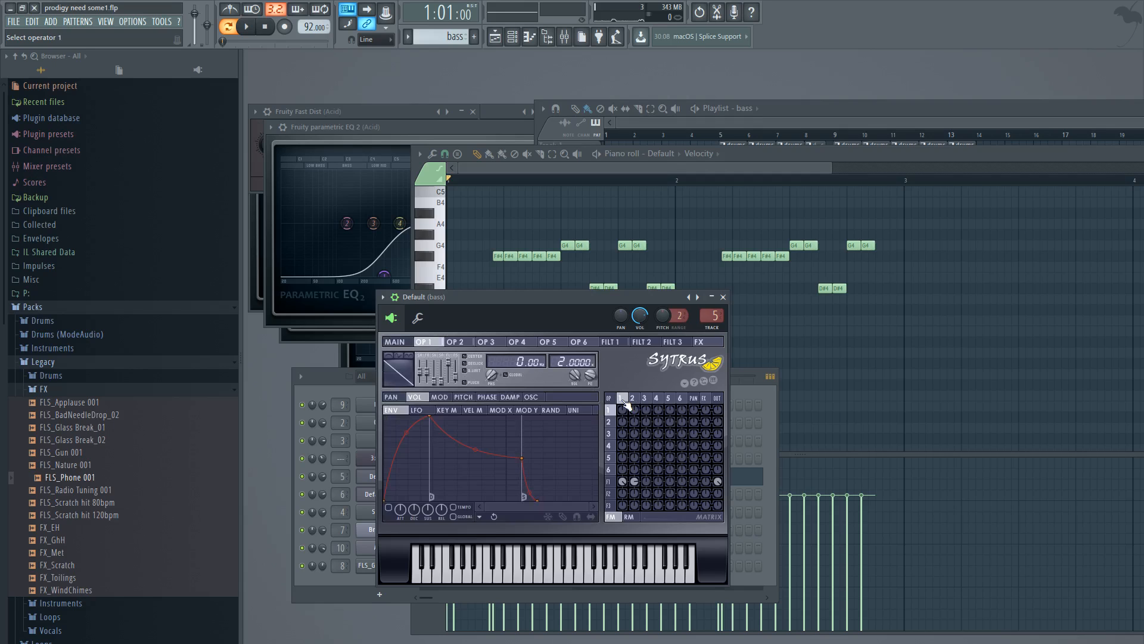
left_click(633, 399)
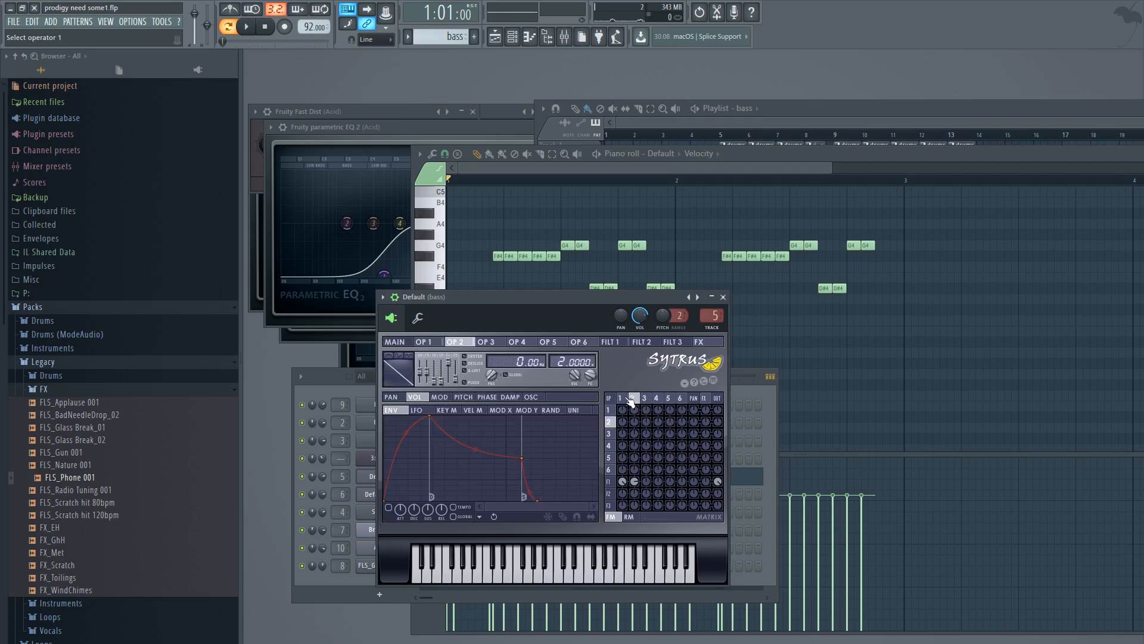
left_click(621, 398)
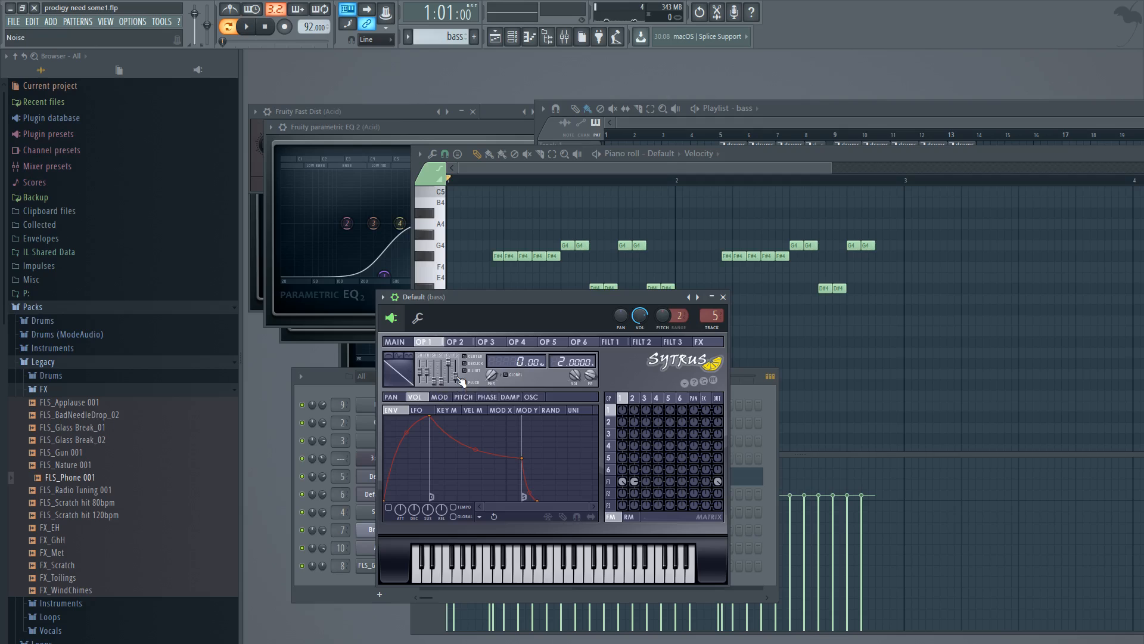
left_click(454, 344)
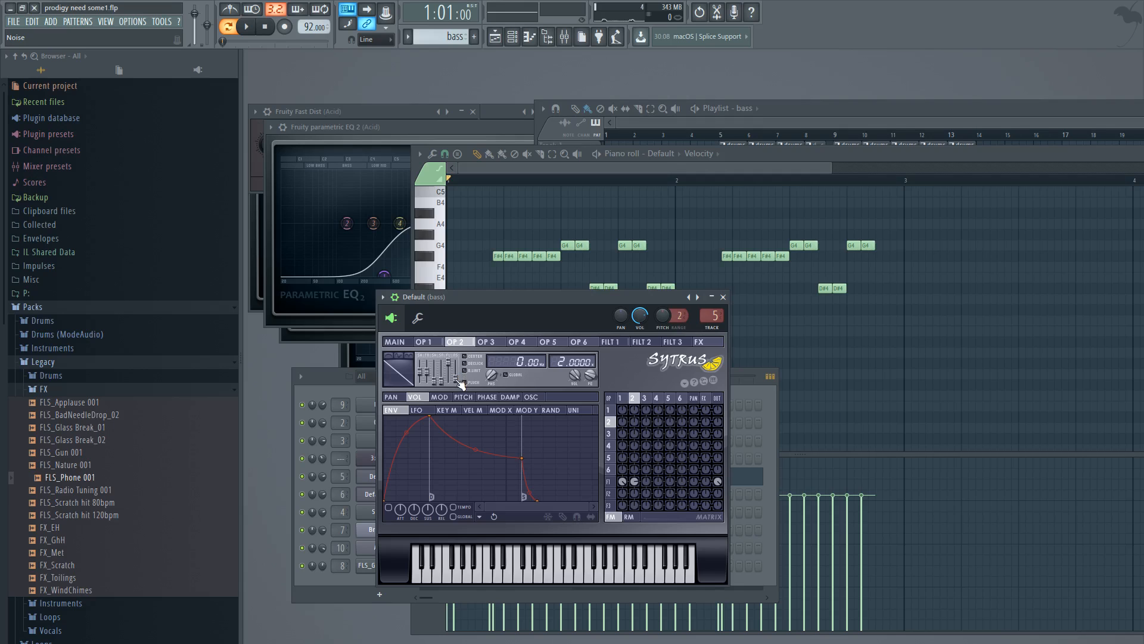
key("n")
key("m")
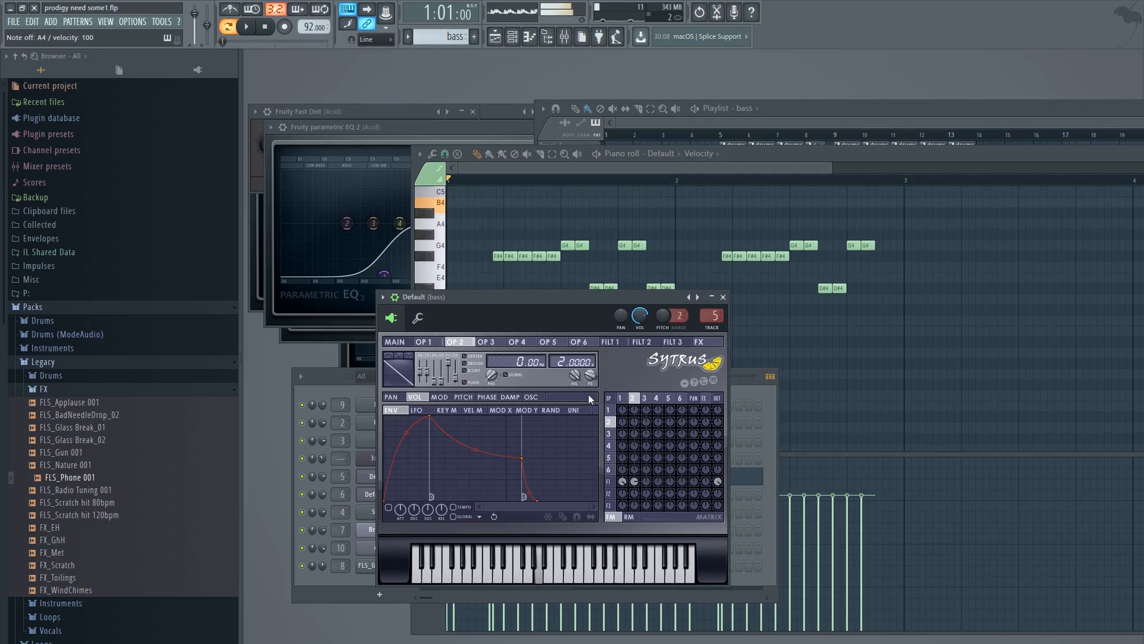
left_click(435, 344)
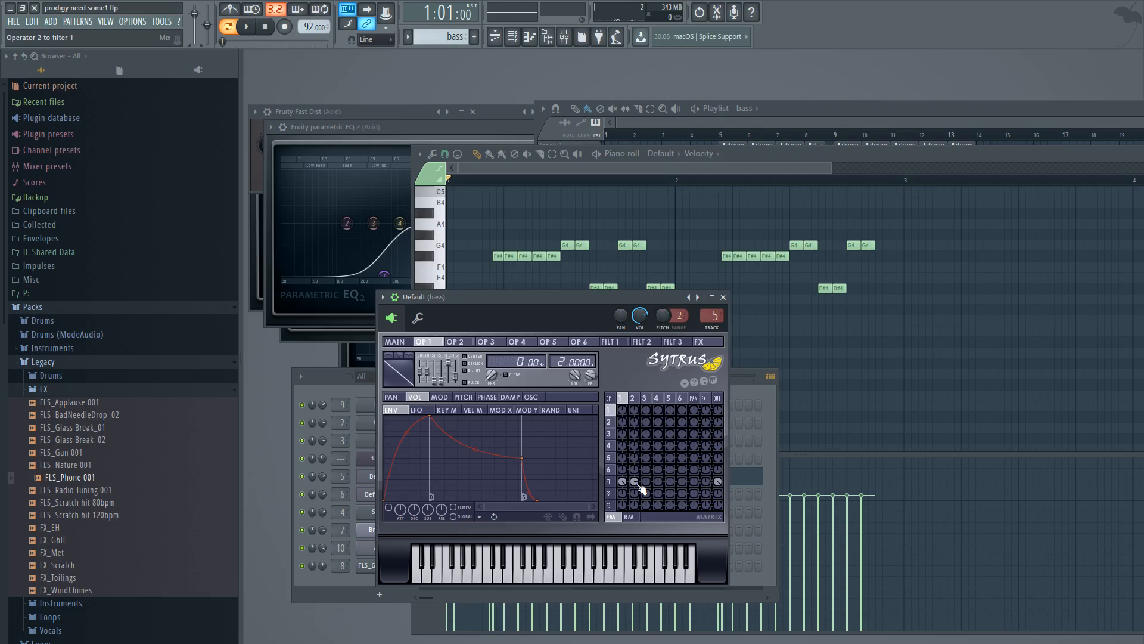
- Display the LFO of Filter 1's cutoff in Sytrus
left_click(615, 344)
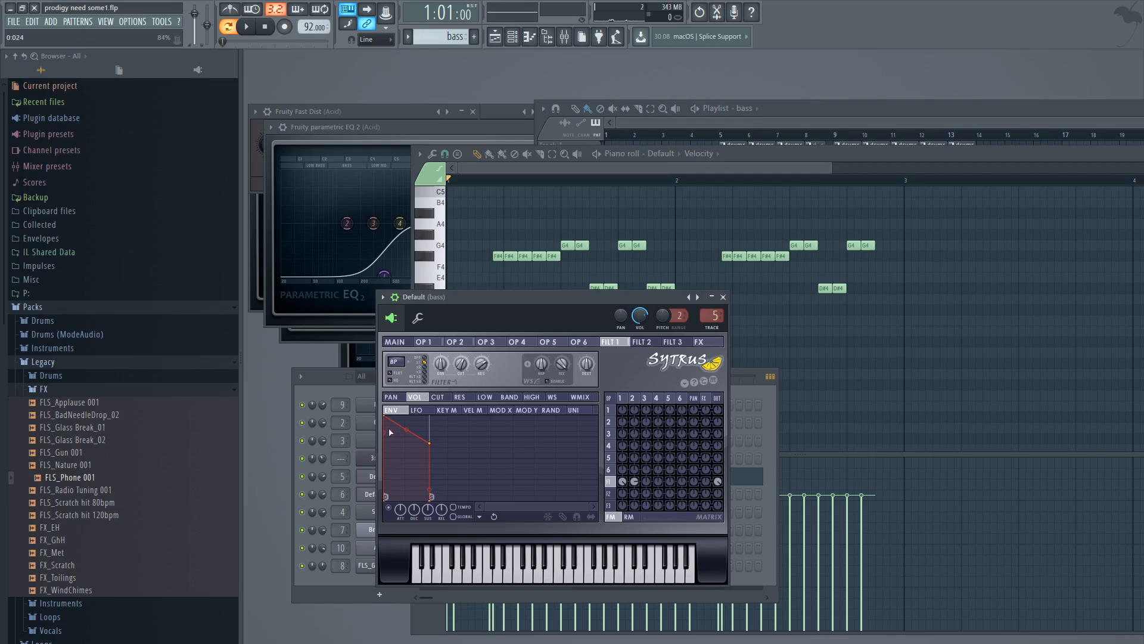
left_click(440, 398)
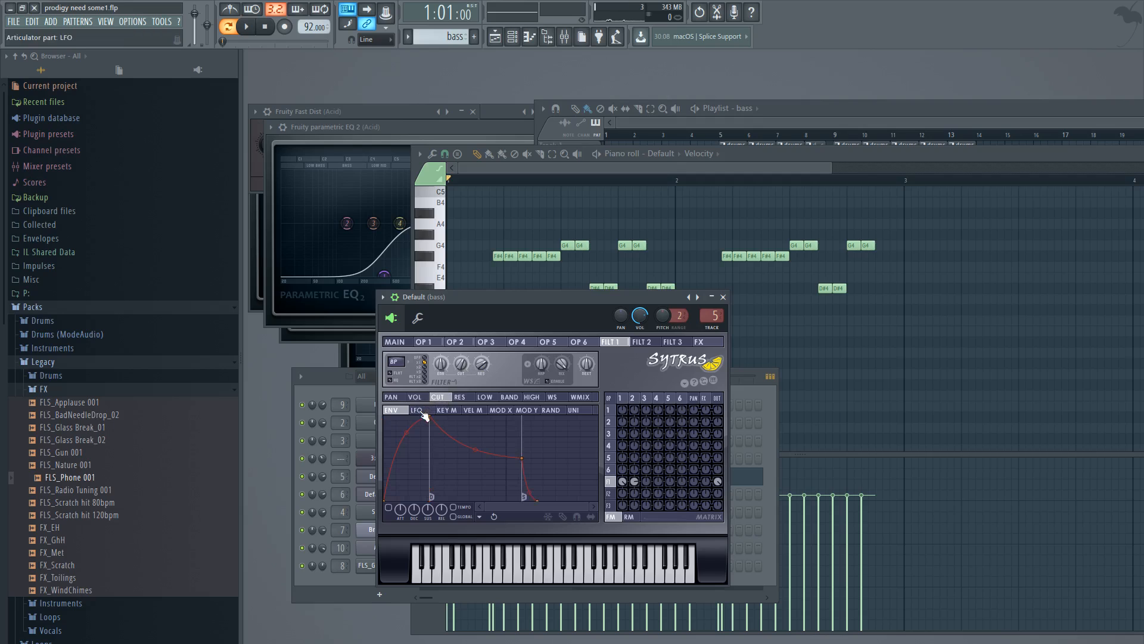
left_click(419, 410)
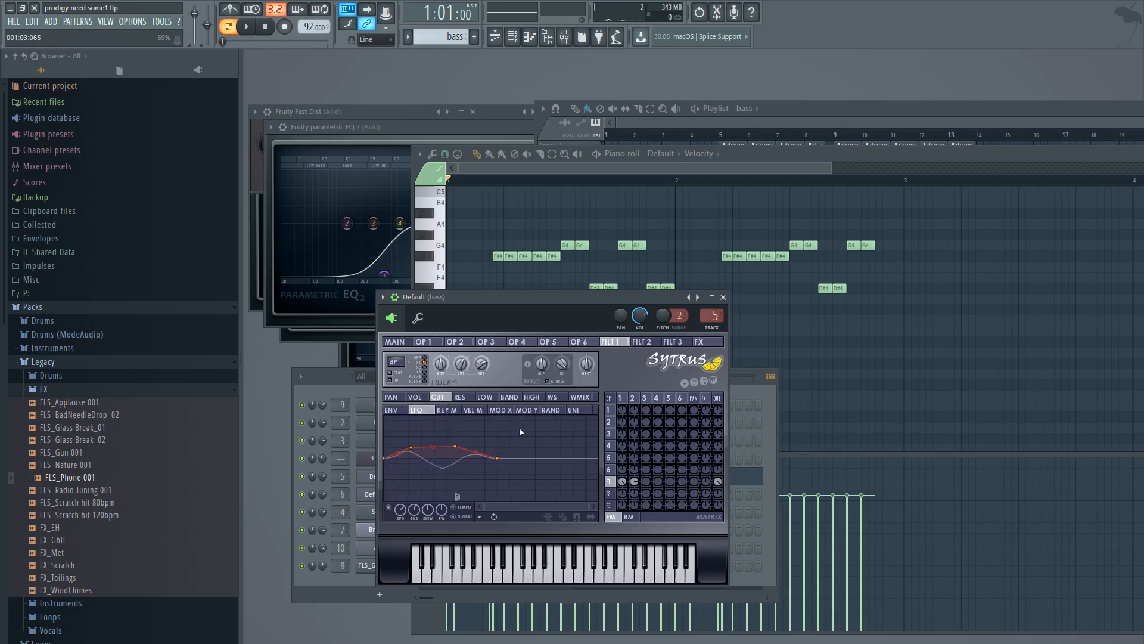
- Try faster and slower speeds for Filter 1's cutoff LFO, leave it slightly slower, and check it against the bass pattern
key("n")
key("n")
left_click_drag(398, 512, 474, 502)
key("m")
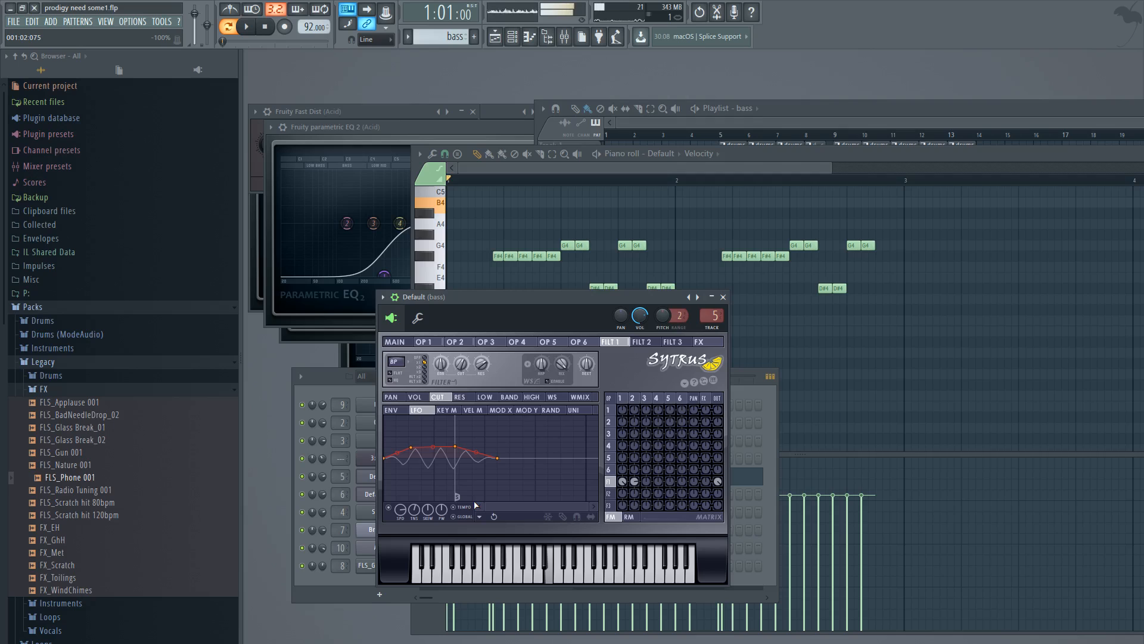
left_click_drag(402, 508, 403, 523)
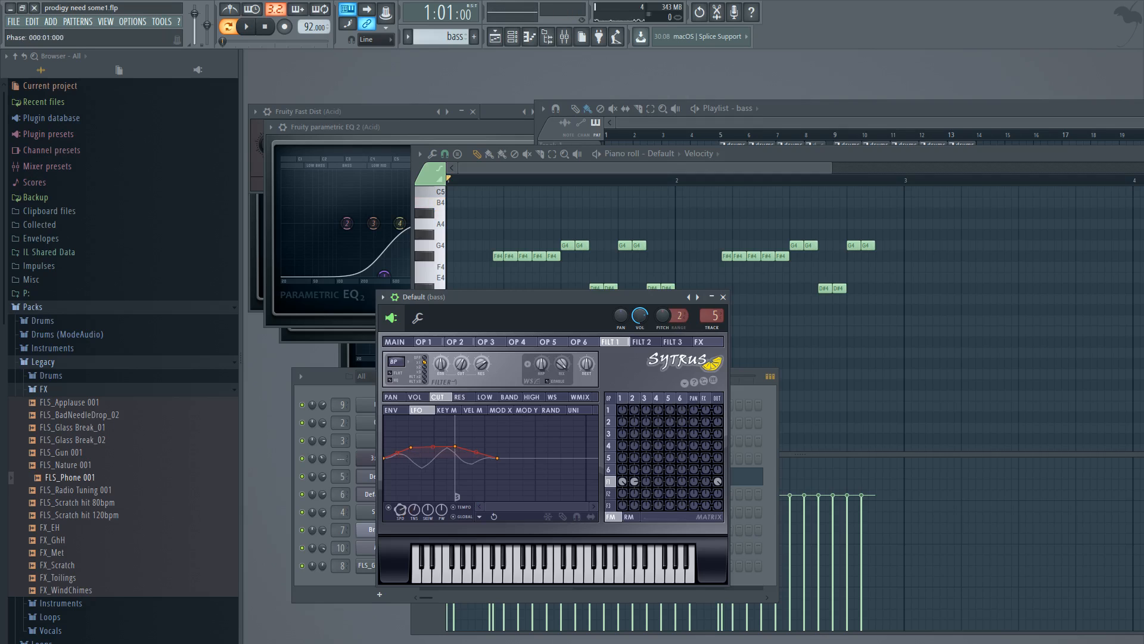
key("n")
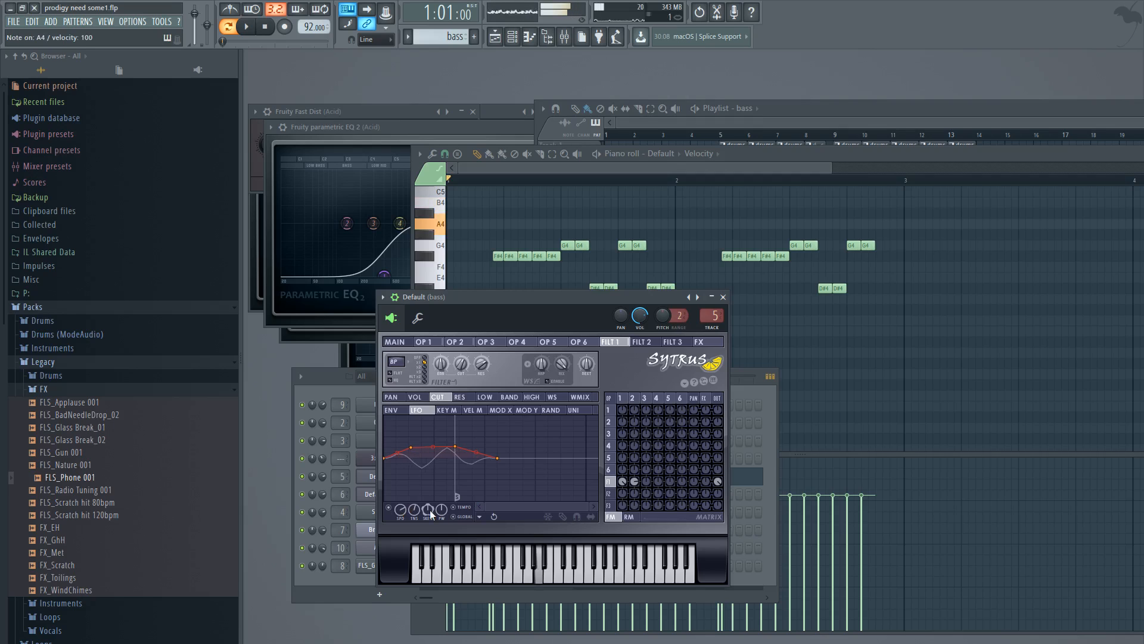
left_click_drag(403, 510, 403, 517)
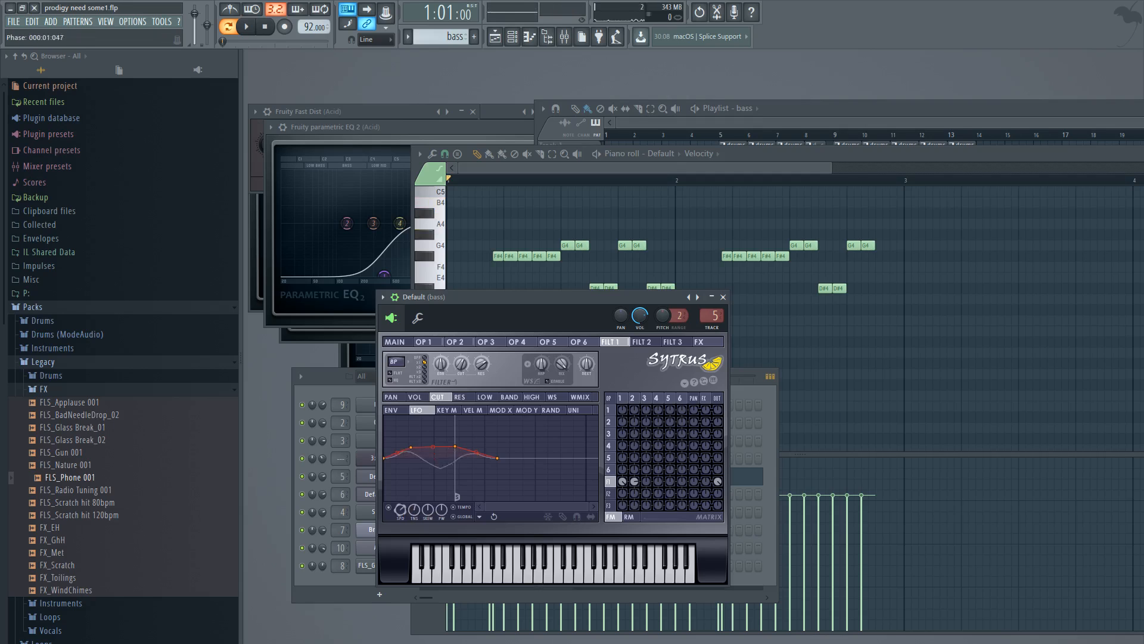
key("space")
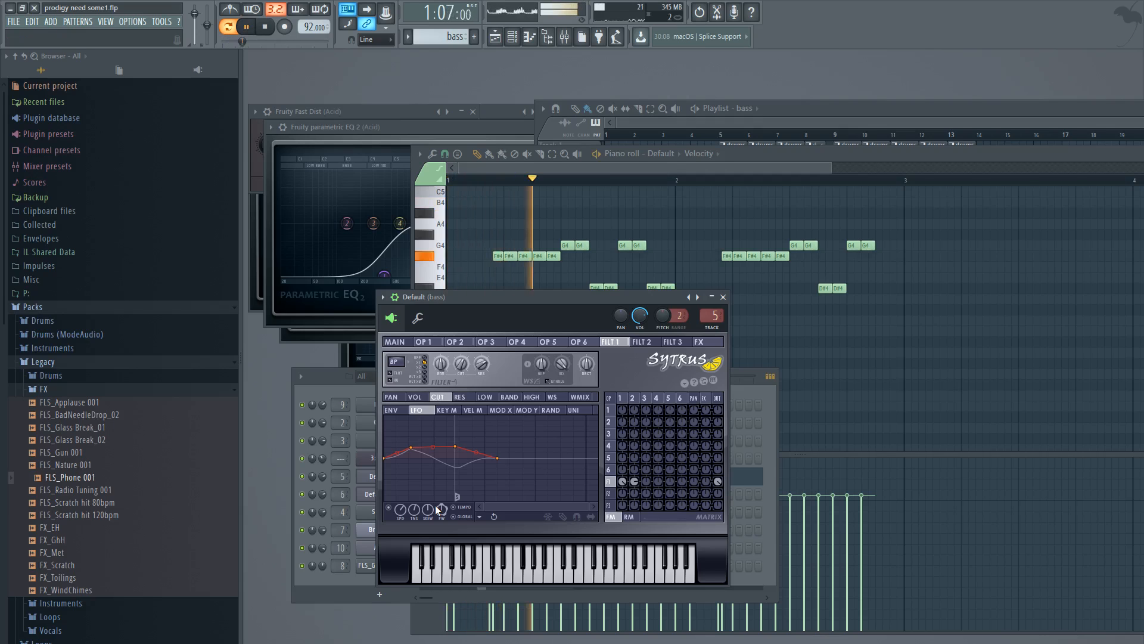
key("space")
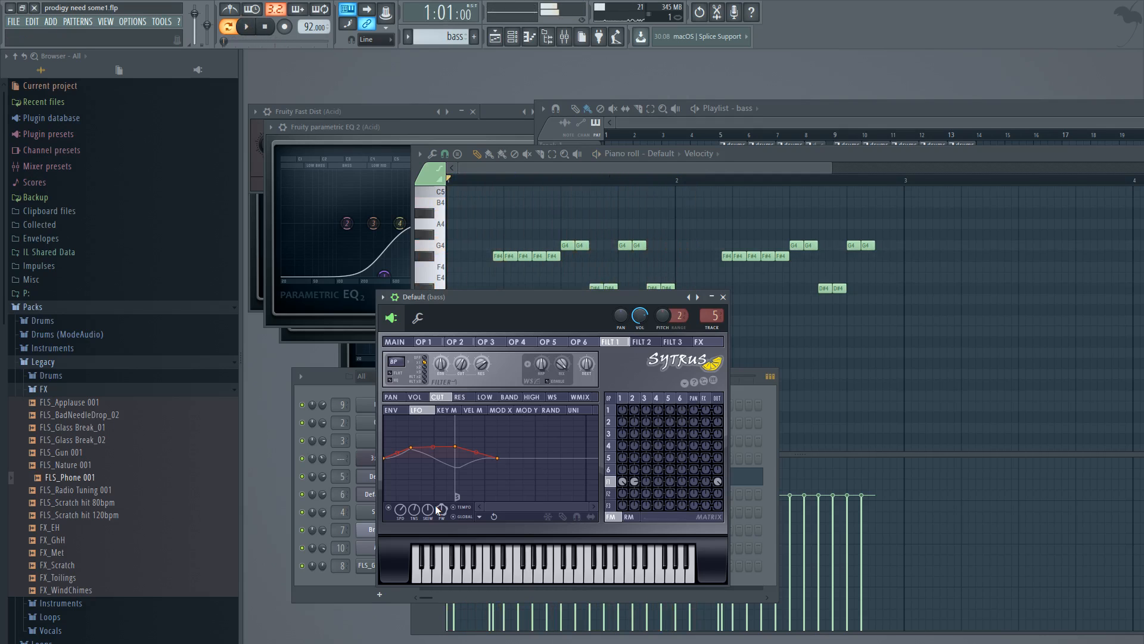
- Show the bass track's effect chain in the mixer and play test notes through it
left_click(566, 38)
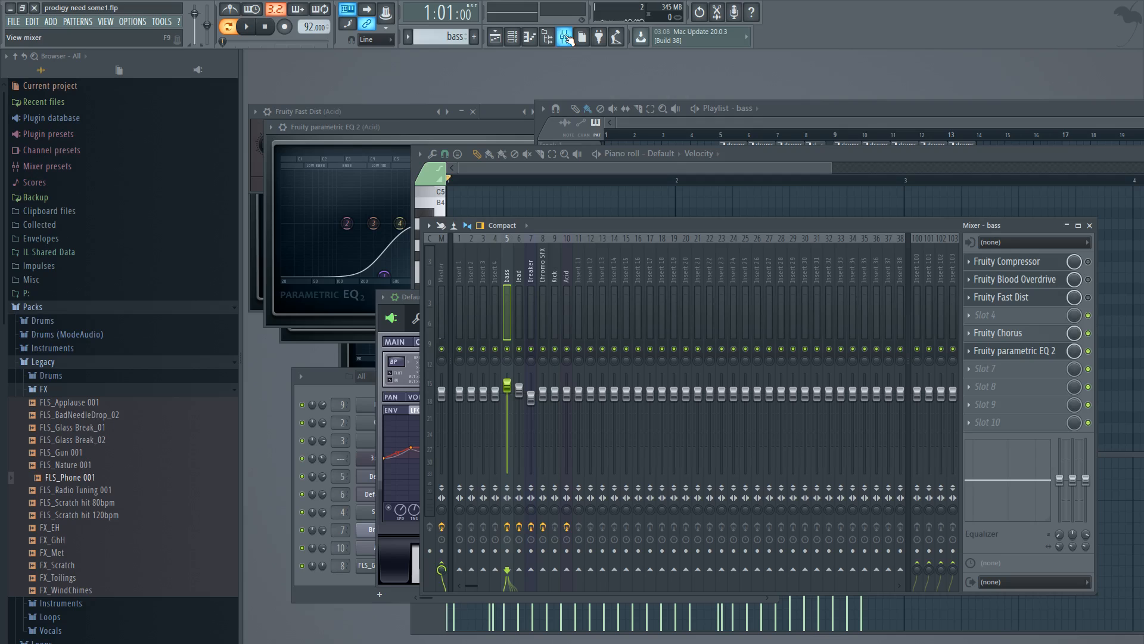
left_click_drag(587, 226, 599, 224)
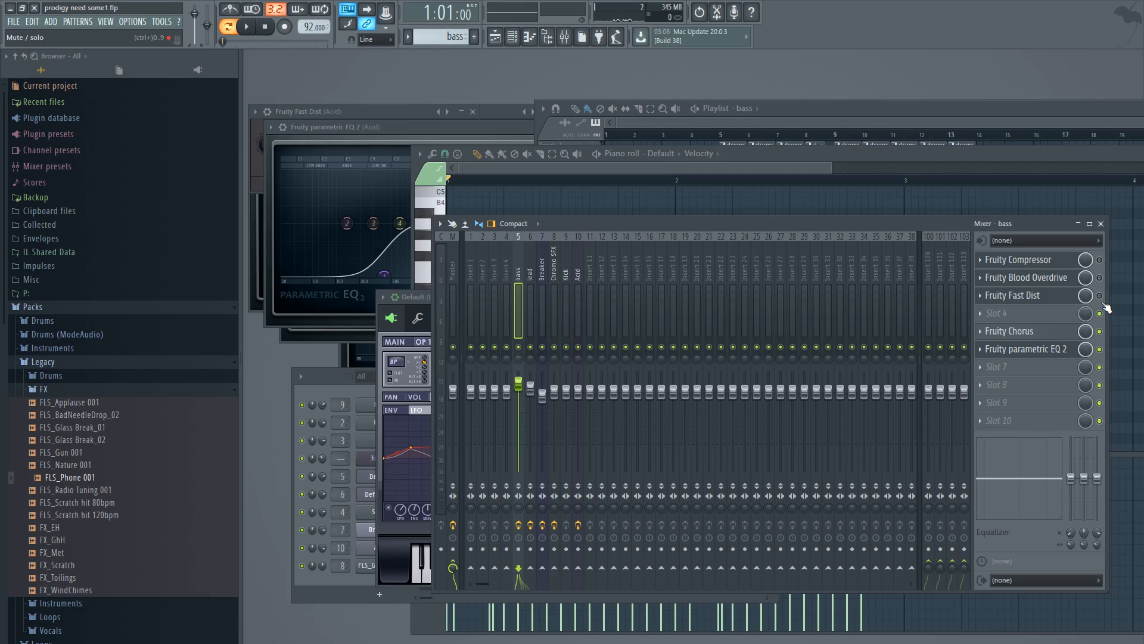
key("q")
key("q")
- Inspect the Fruity Chorus settings on the bass track and look through its presets without choosing one
left_click(1047, 338)
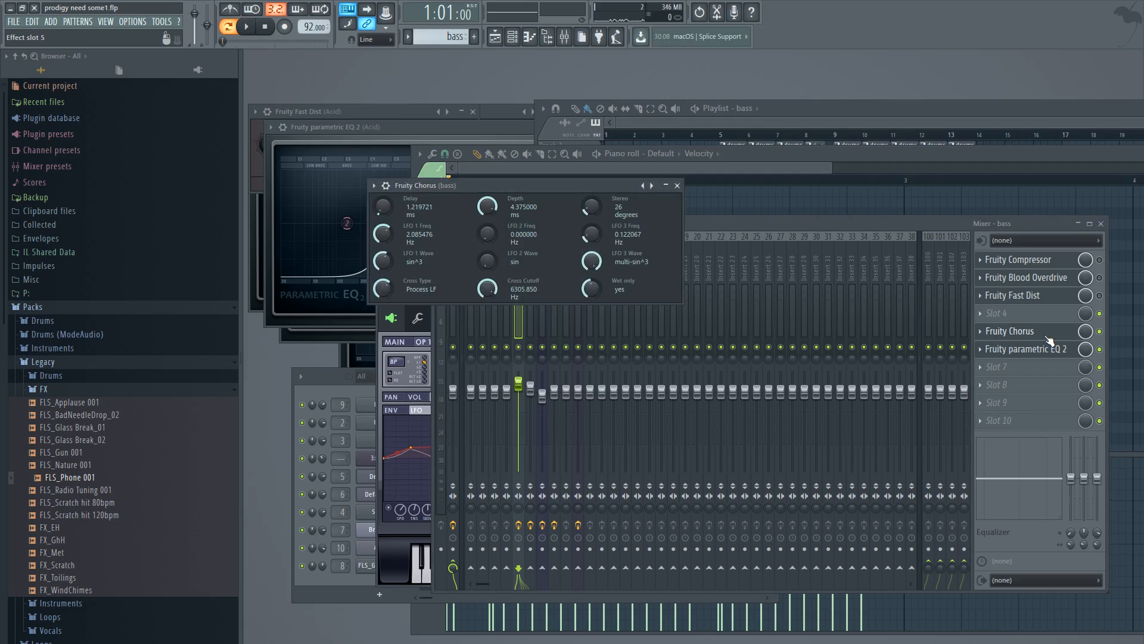
left_click_drag(542, 184, 581, 198)
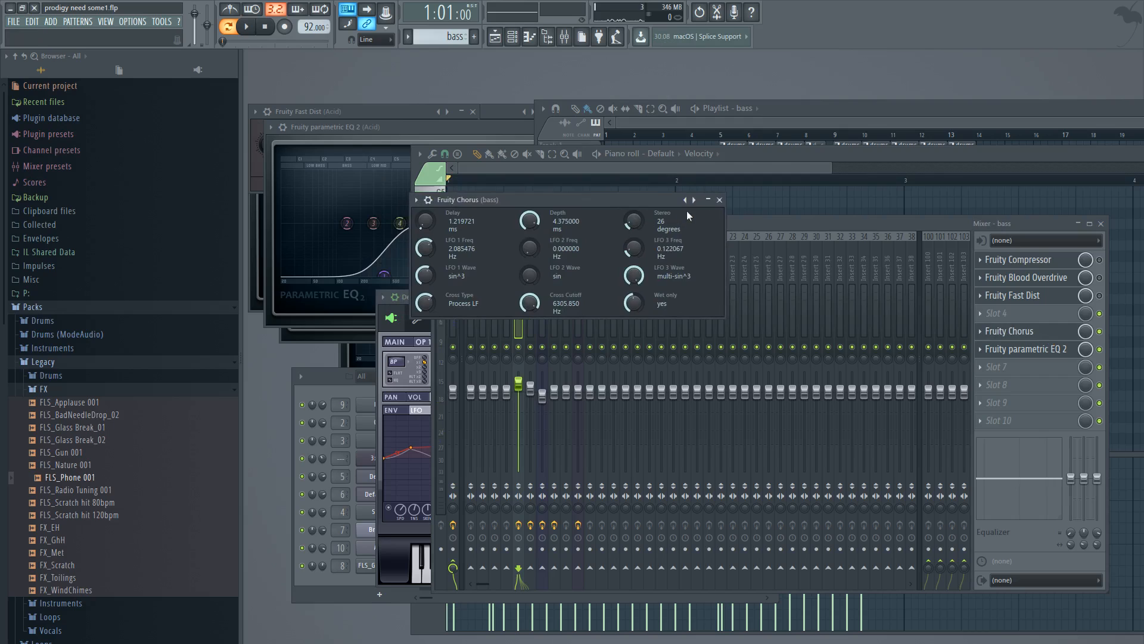
right_click(693, 204)
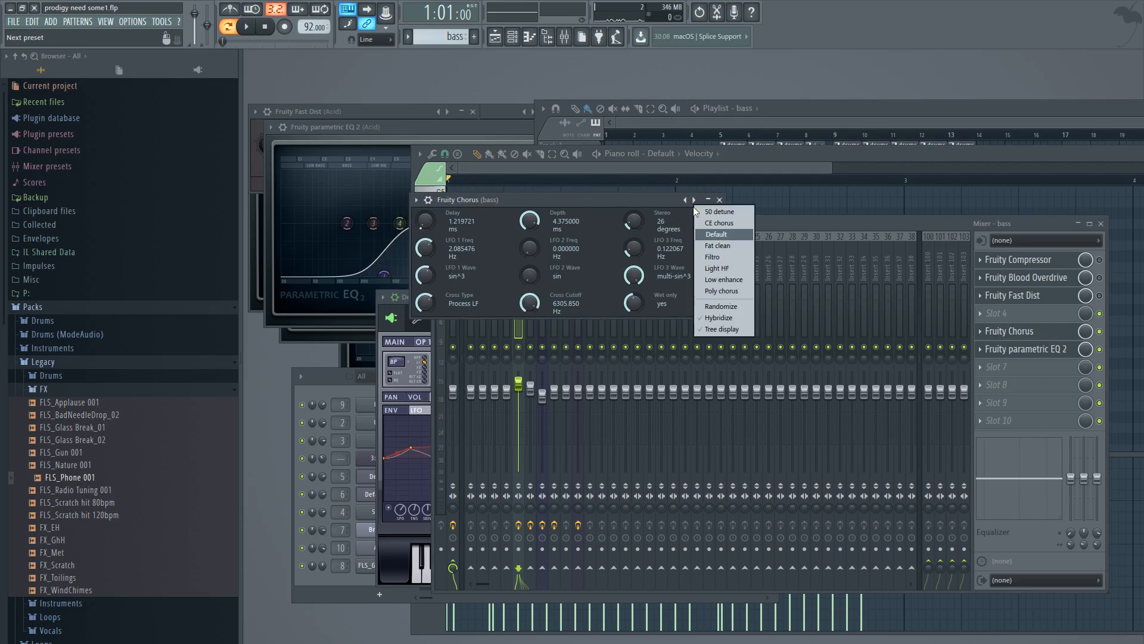
left_click(633, 201)
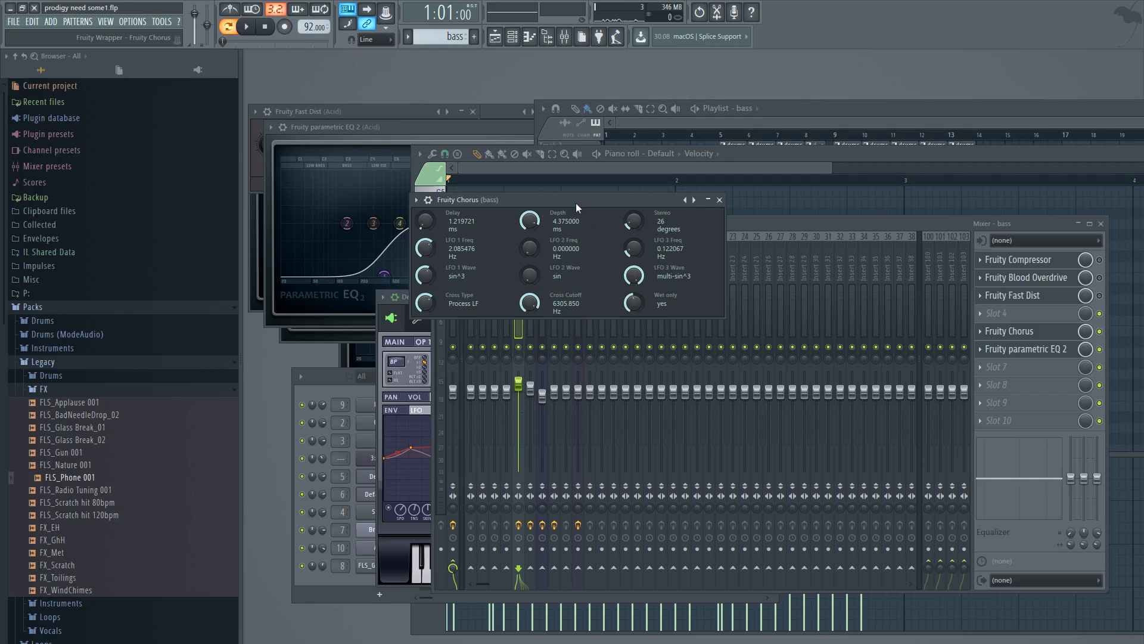
- Check the preset list of the bass track's Fruity Chorus once more without changing the sound, and close the effect
left_click_drag(576, 202, 563, 209)
left_click(686, 207)
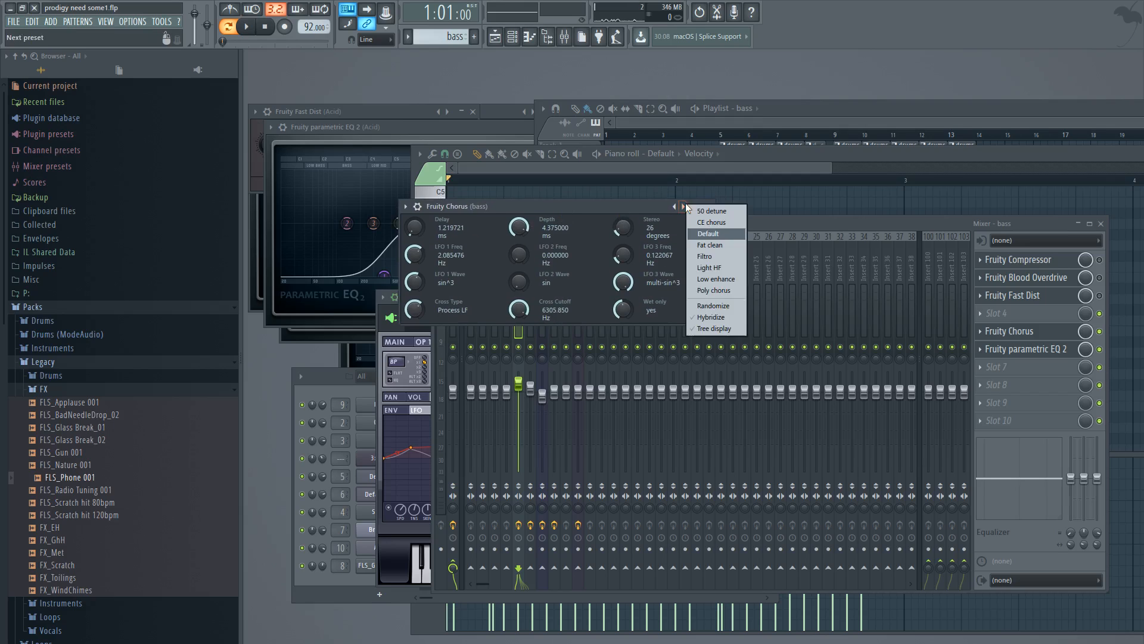
left_click(687, 234)
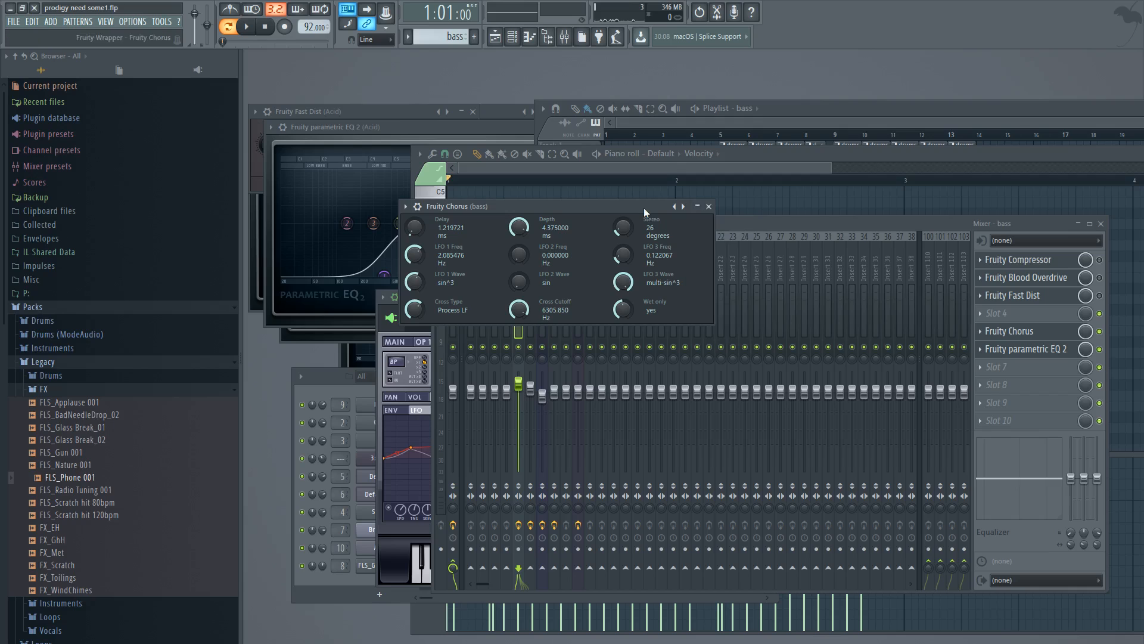
left_click(709, 206)
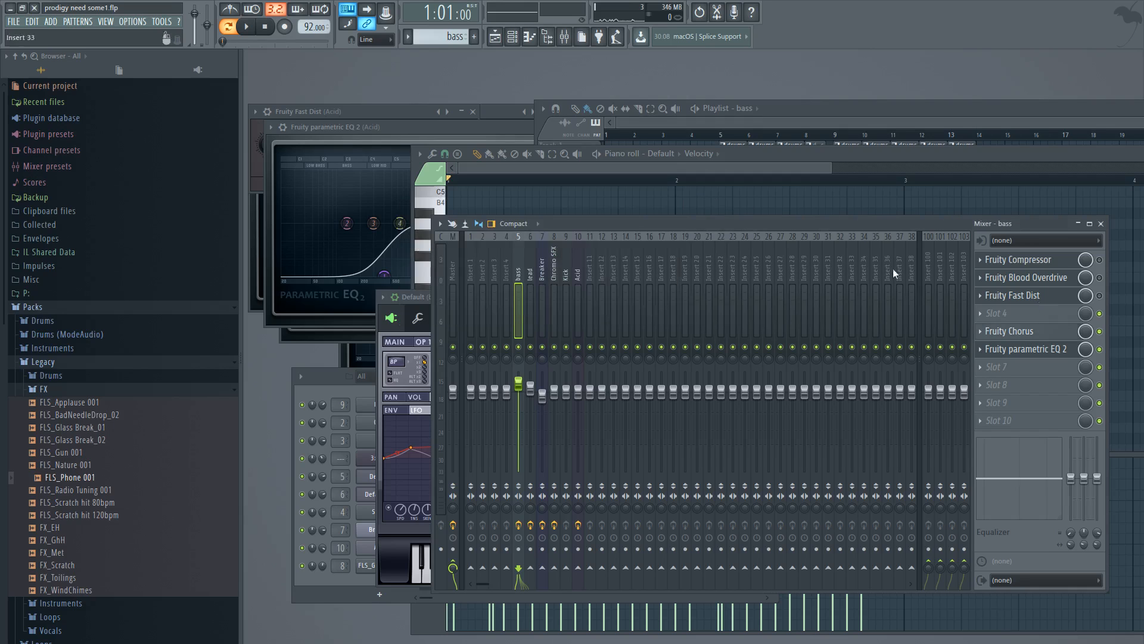
- Inspect the bass track's Fruity parametric EQ 2, nudge its band 1 low shelf slightly higher in frequency, and play a test note
left_click(1038, 356)
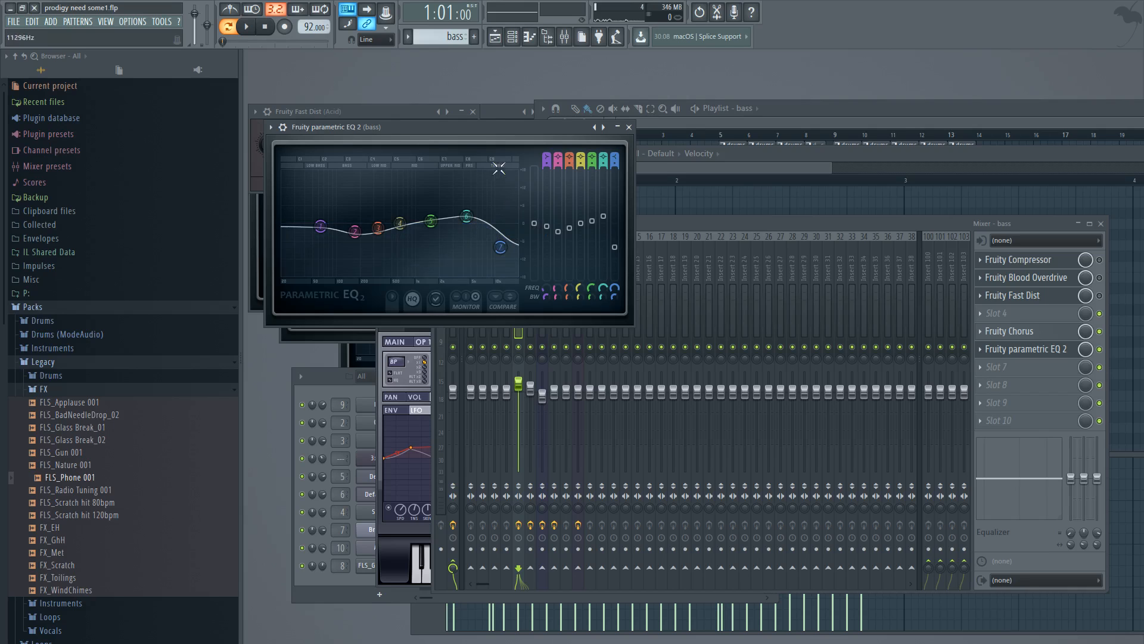
mouse_move(508, 253)
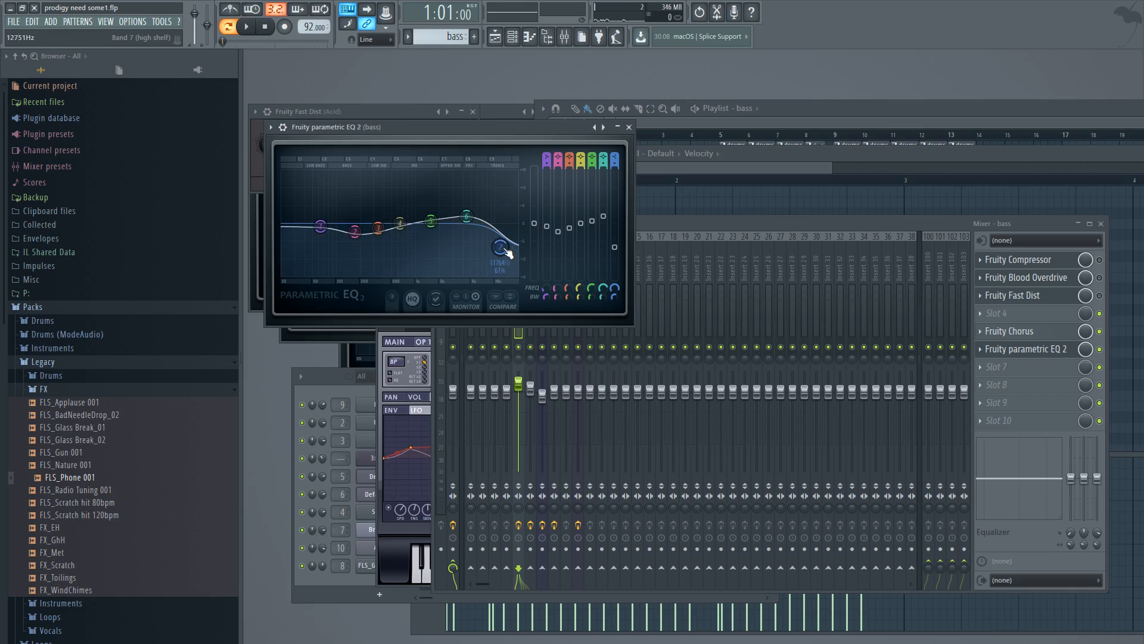
mouse_move(360, 238)
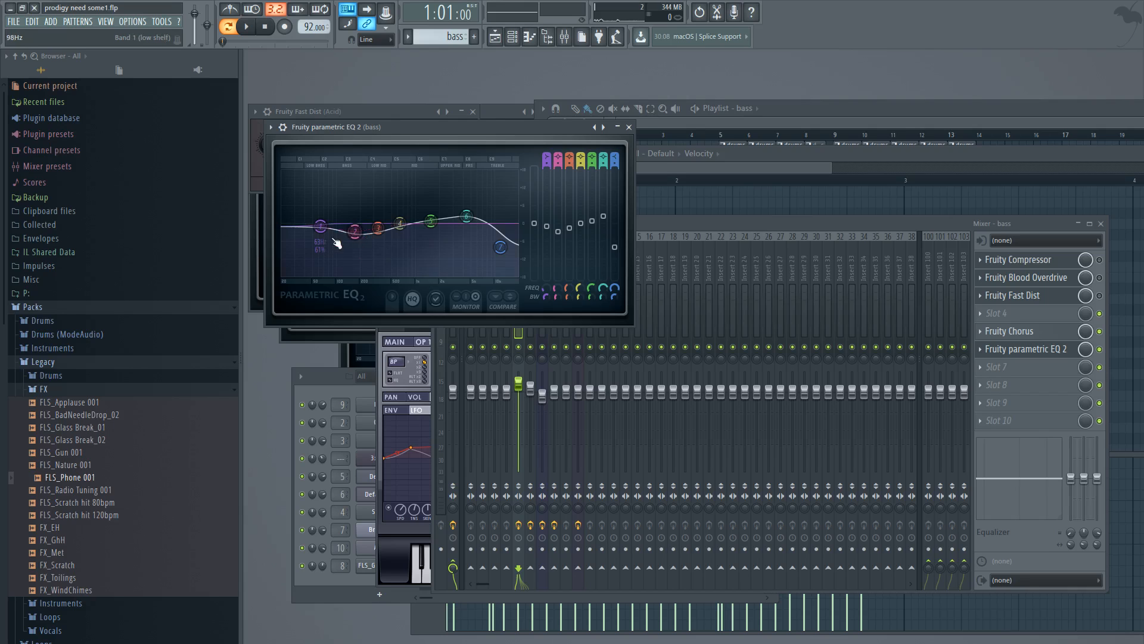
mouse_move(328, 232)
left_mouse_down()
mouse_move(321, 208)
mouse_move(330, 233)
left_mouse_up()
key("h")
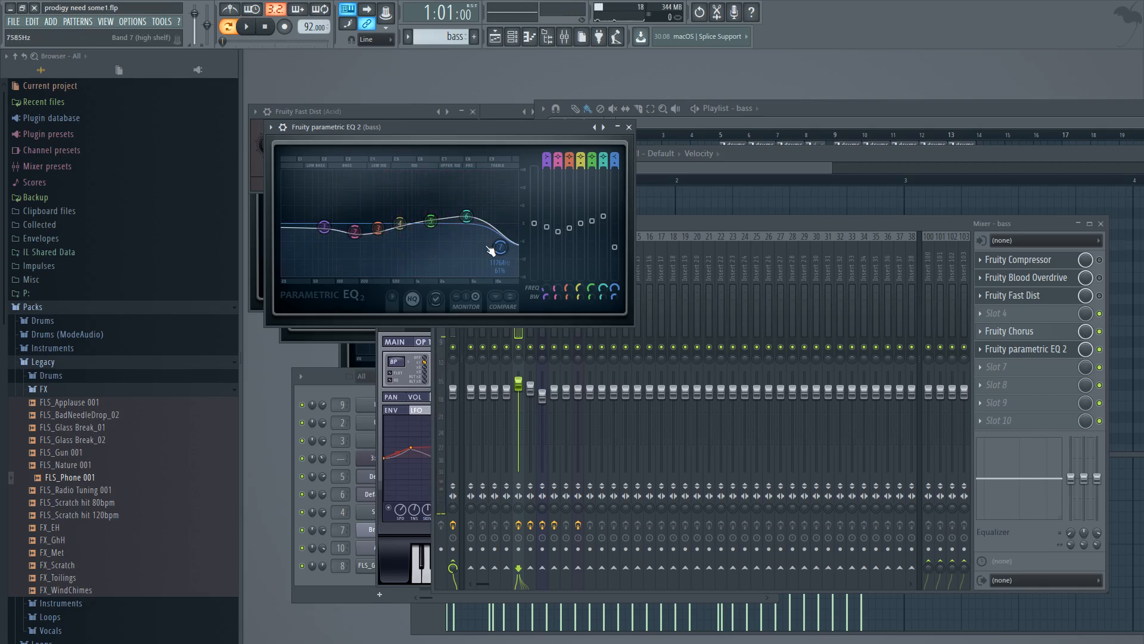
- Open the lead pattern's notes from the playlist in the piano roll and play the pattern through once
left_click(777, 109)
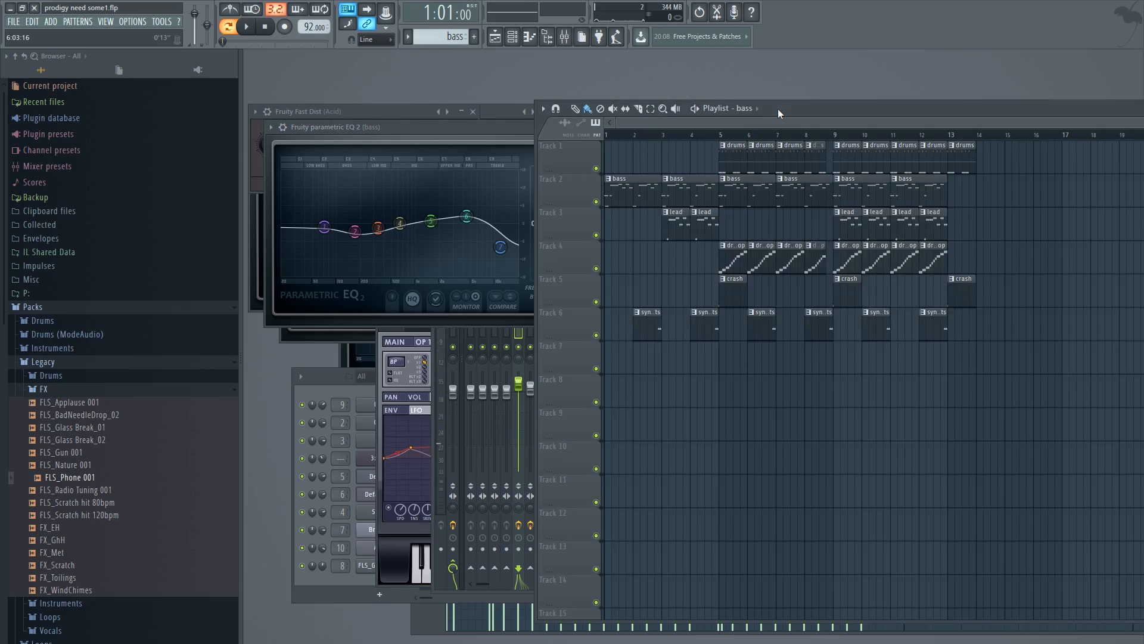
double_click(675, 225)
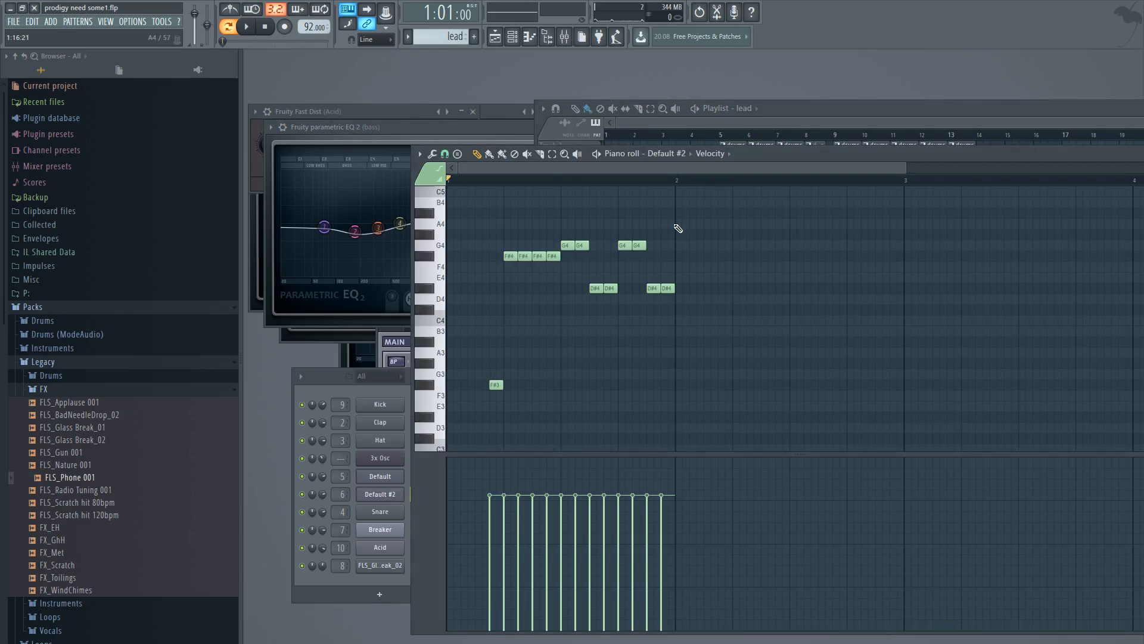
scroll(641, 315, "down", 1)
left_click(248, 30)
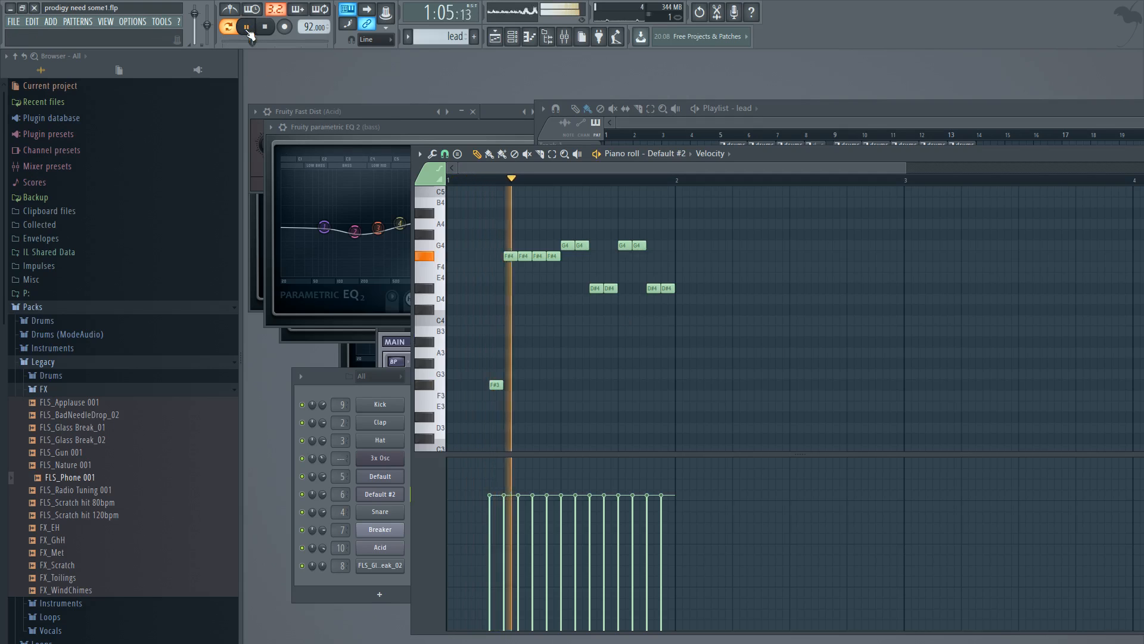
left_click(265, 28)
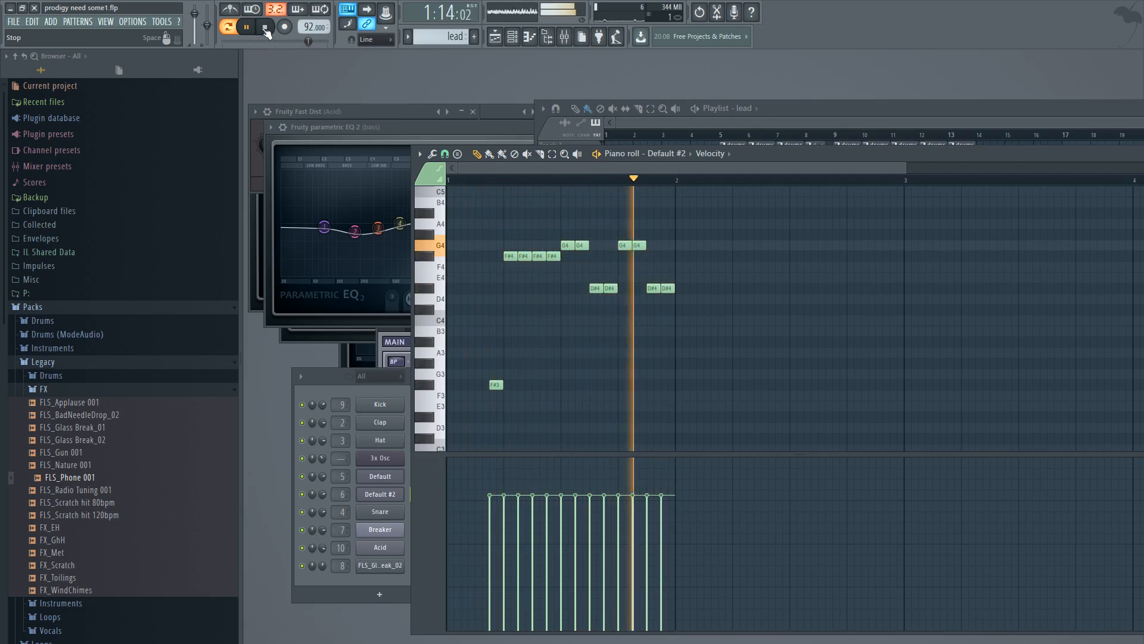
left_click(265, 28)
- Show the bass channel's miscellaneous settings with its mono and portamento options
left_click(379, 476)
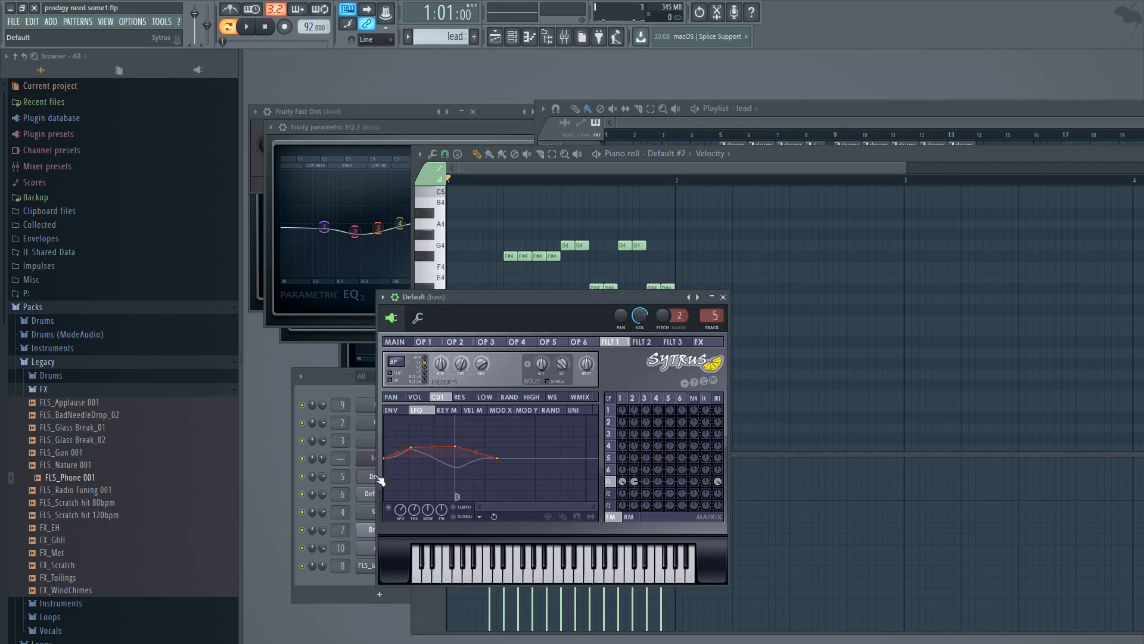
left_click(418, 317)
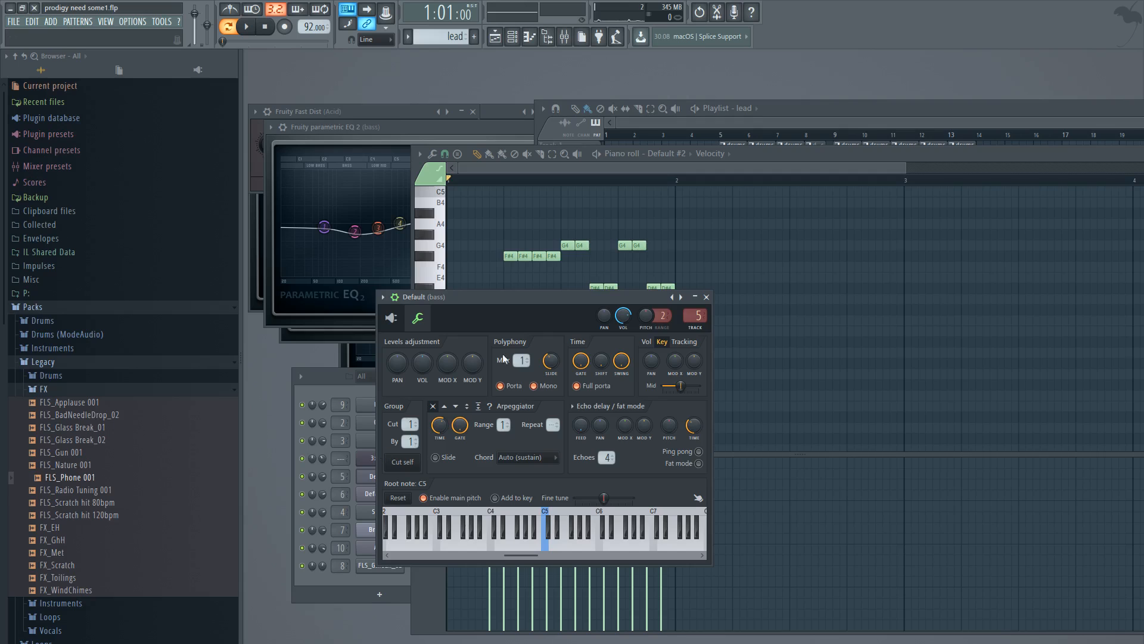
left_click_drag(517, 298, 539, 272)
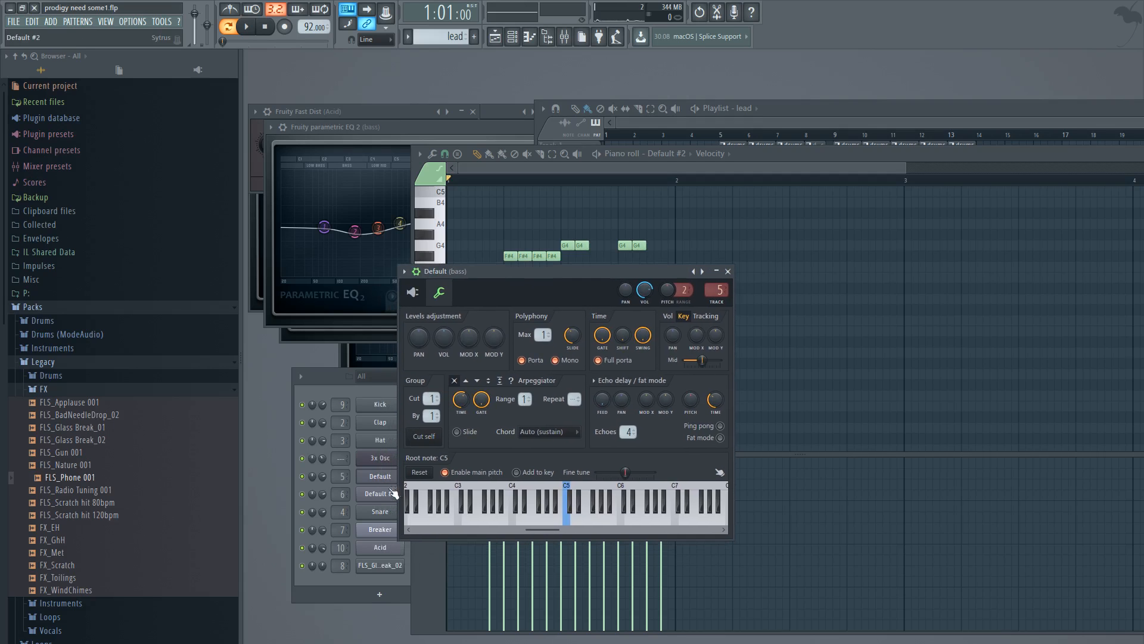
- Show the lead channel's polyphony settings and play alternating high and low test notes to demonstrate its portamento slide
left_click(385, 494)
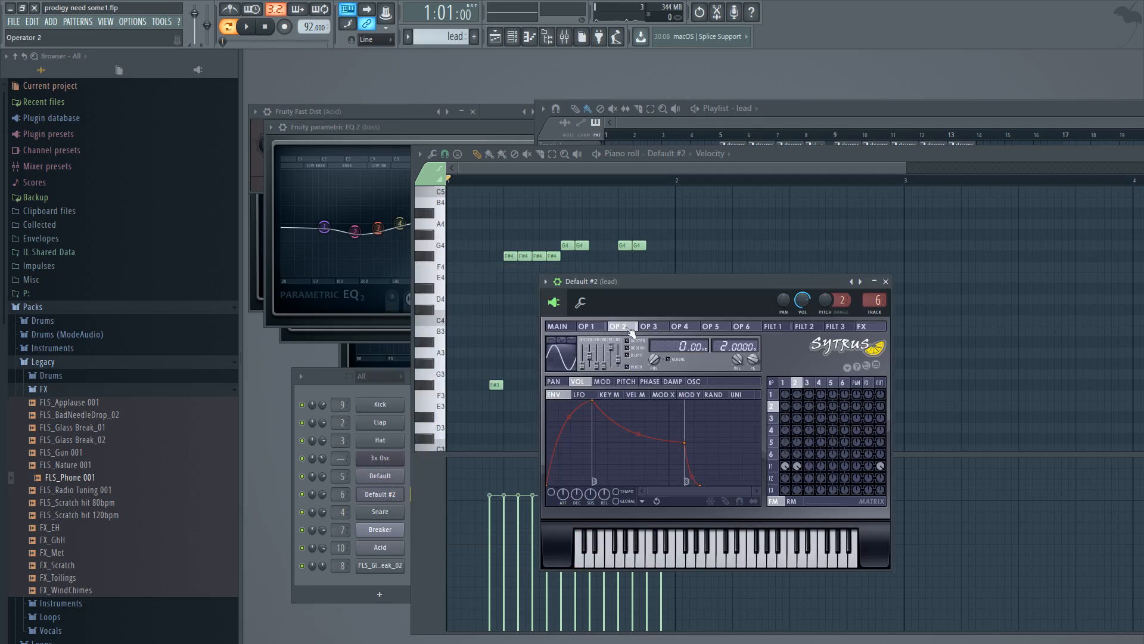
left_click(580, 302)
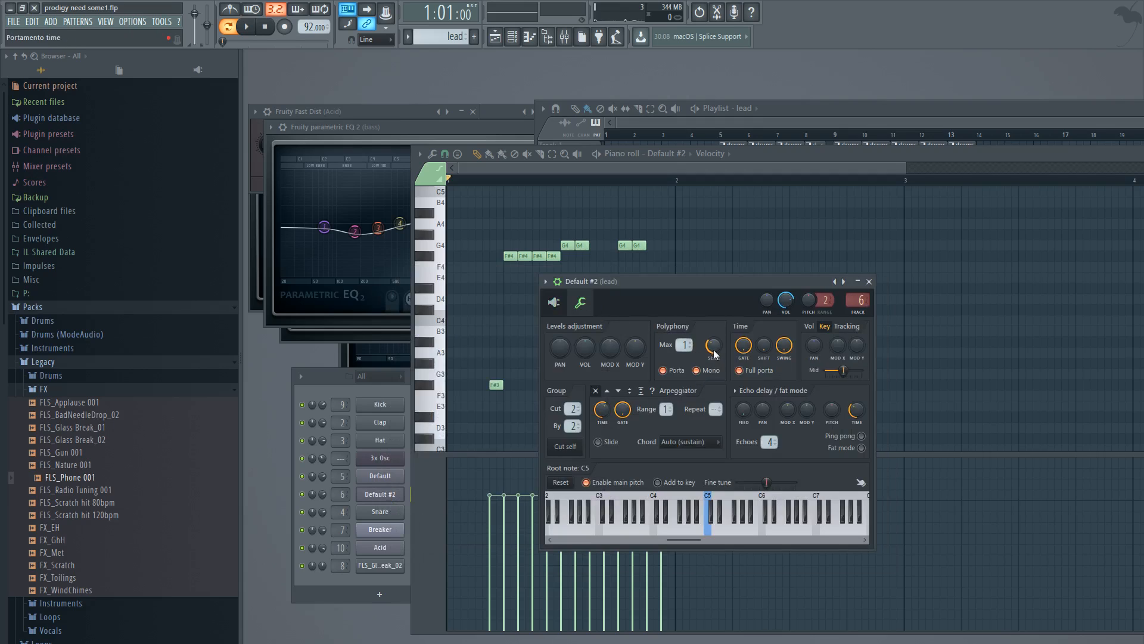
key("i")
key("m")
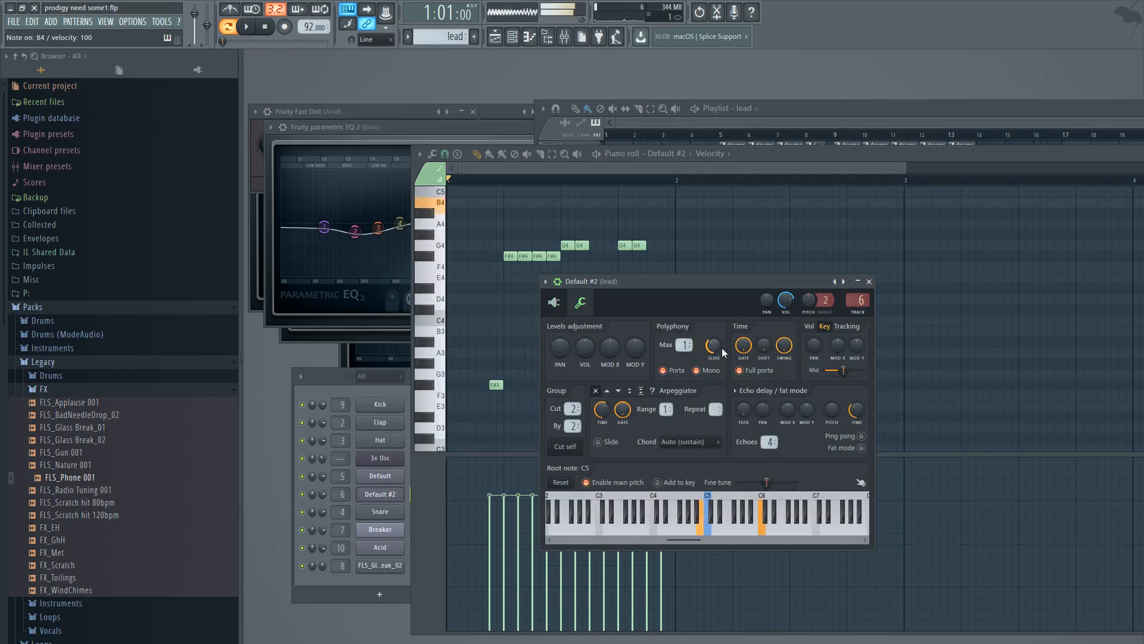
key("i")
key("n")
key("y")
key("n")
key("y")
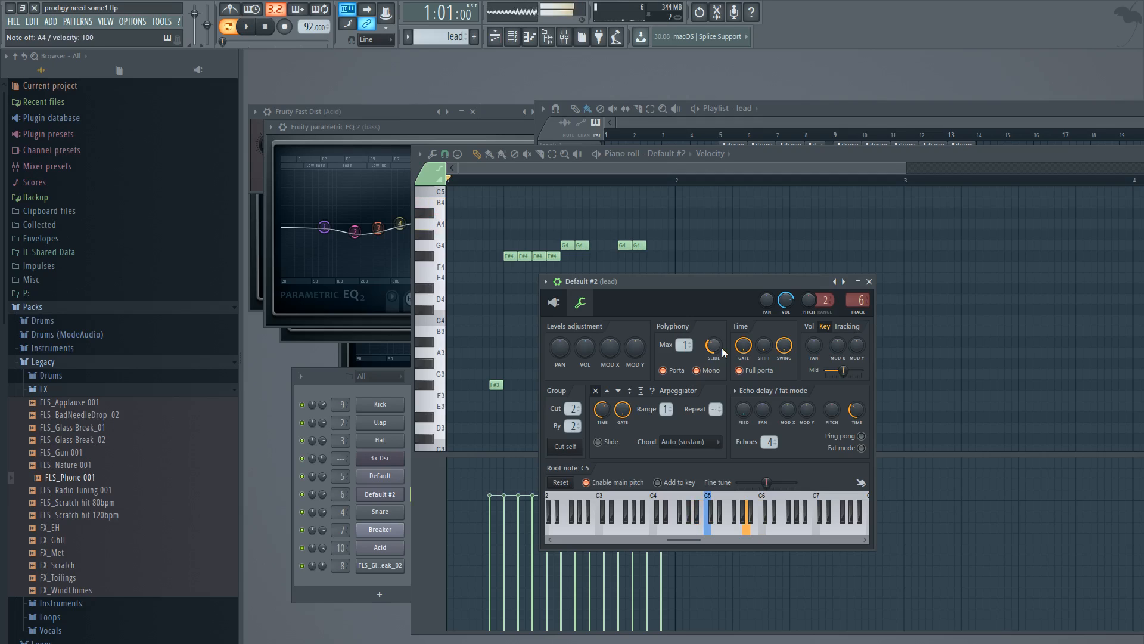
key("y")
key("y")
key("n")
key("y")
key("n")
key("y")
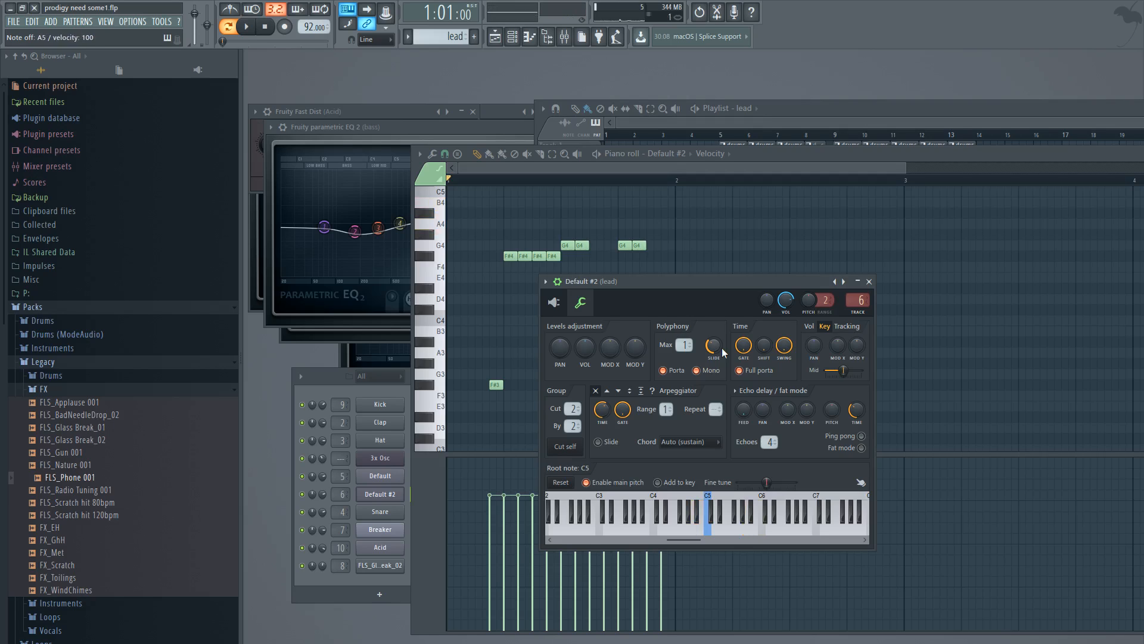
- Review the main settings, Operator 1 and Operator 2 of the lead's Sytrus synth
left_click(554, 302)
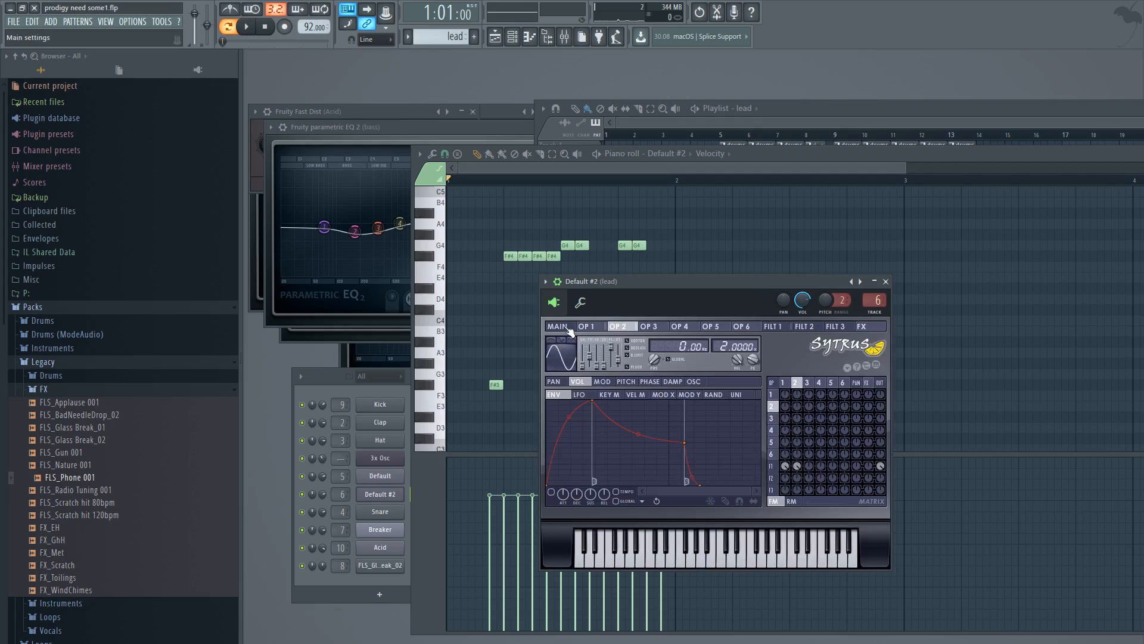
left_click(558, 326)
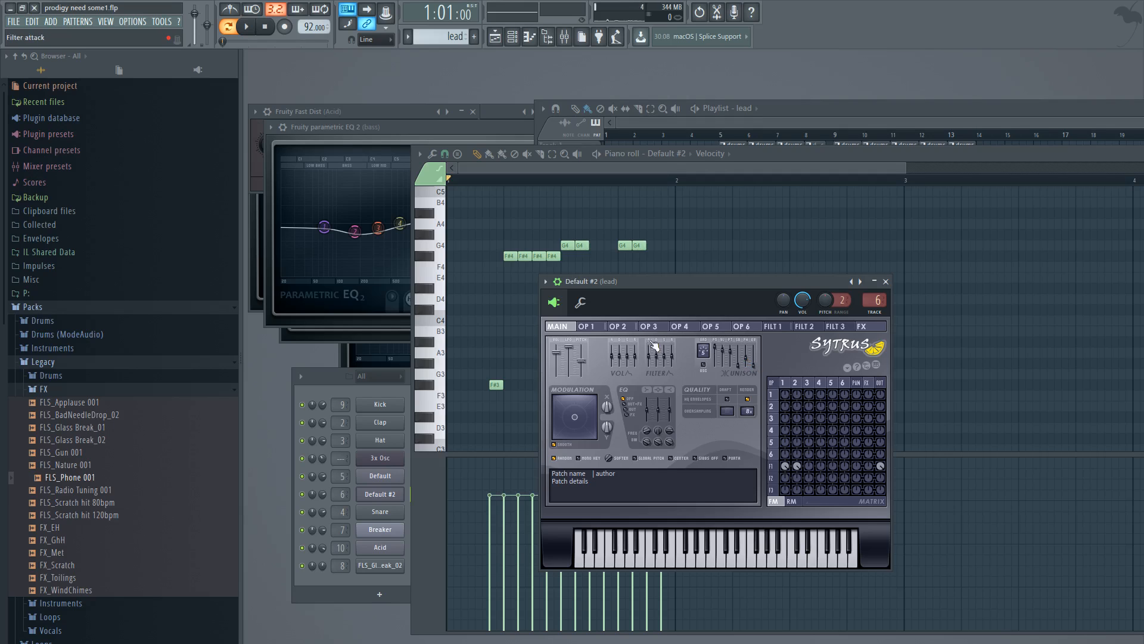
left_click(597, 328)
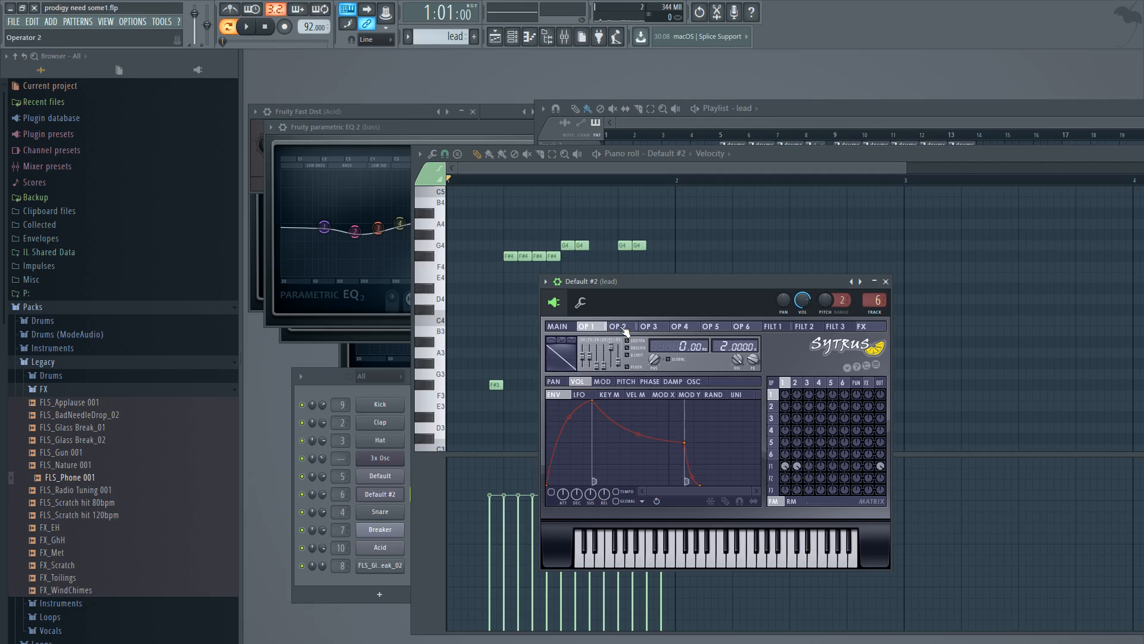
left_click(564, 327)
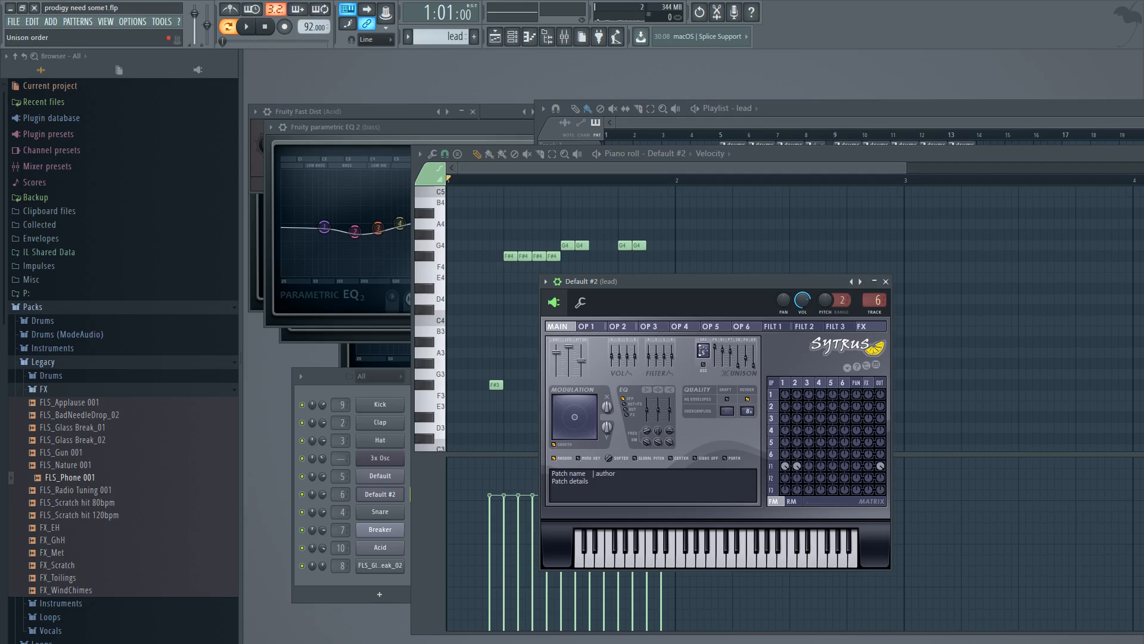
left_click(629, 330)
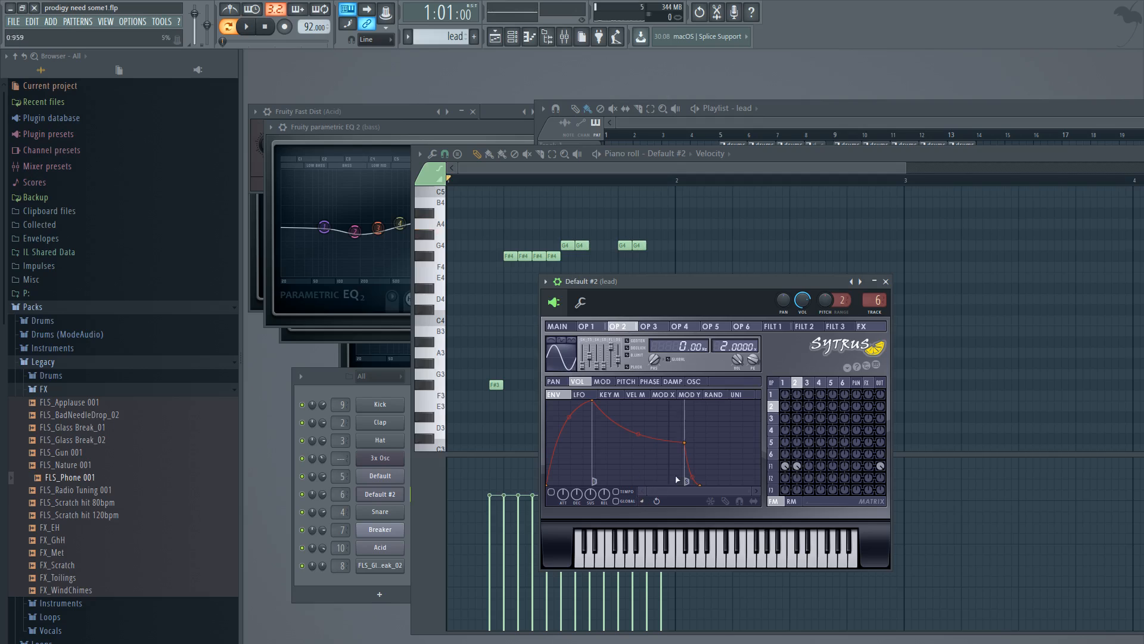
- Examine Filter 1's volume envelope in the lead's Sytrus with repeated test notes, and display its cutoff LFO
left_click(778, 327)
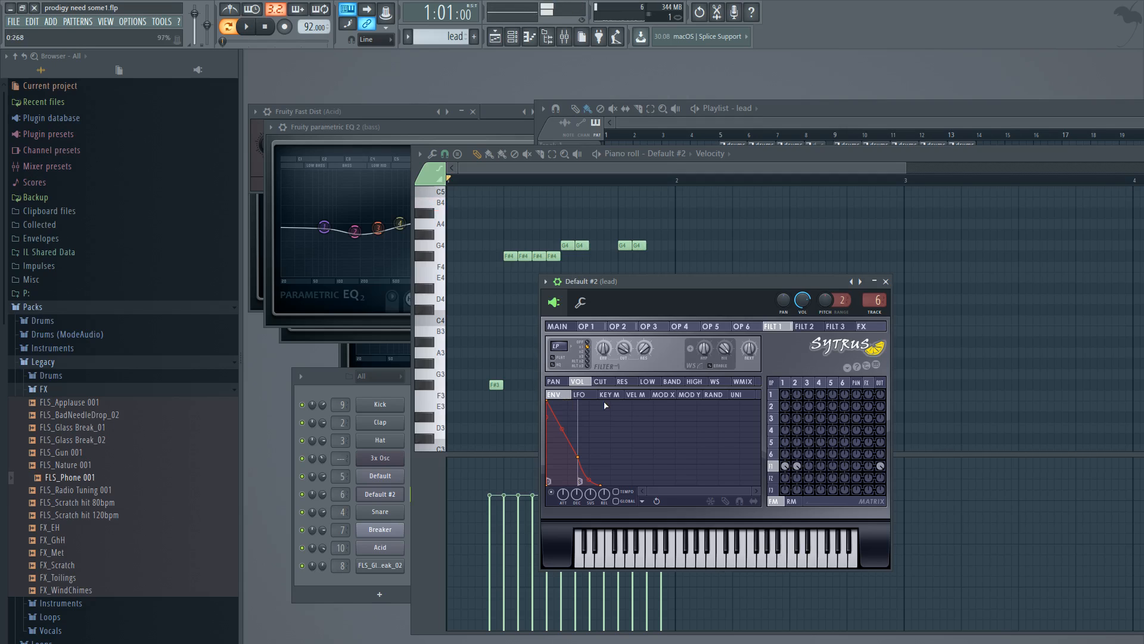
key("m")
key("m")
key("m")
key("m")
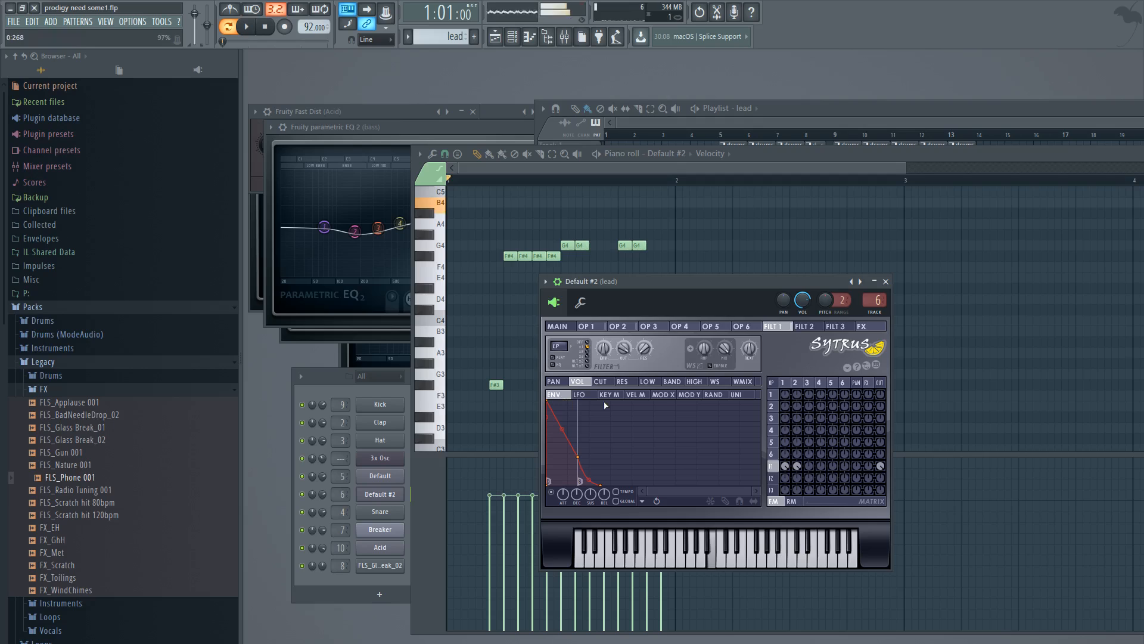
key("m")
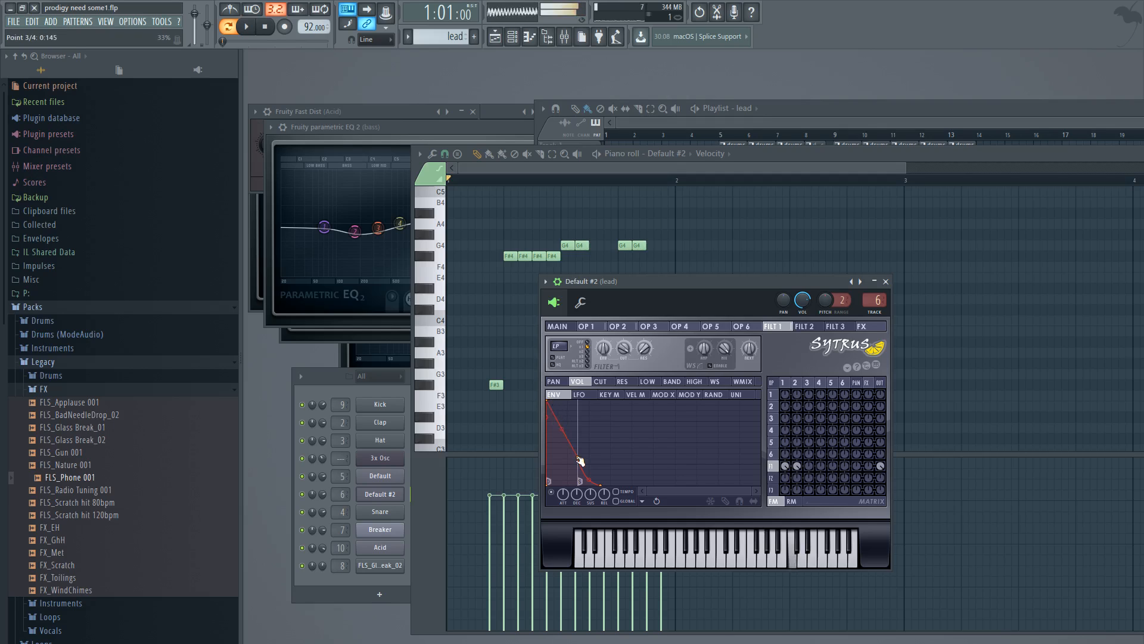
left_click(600, 381)
left_click(590, 397)
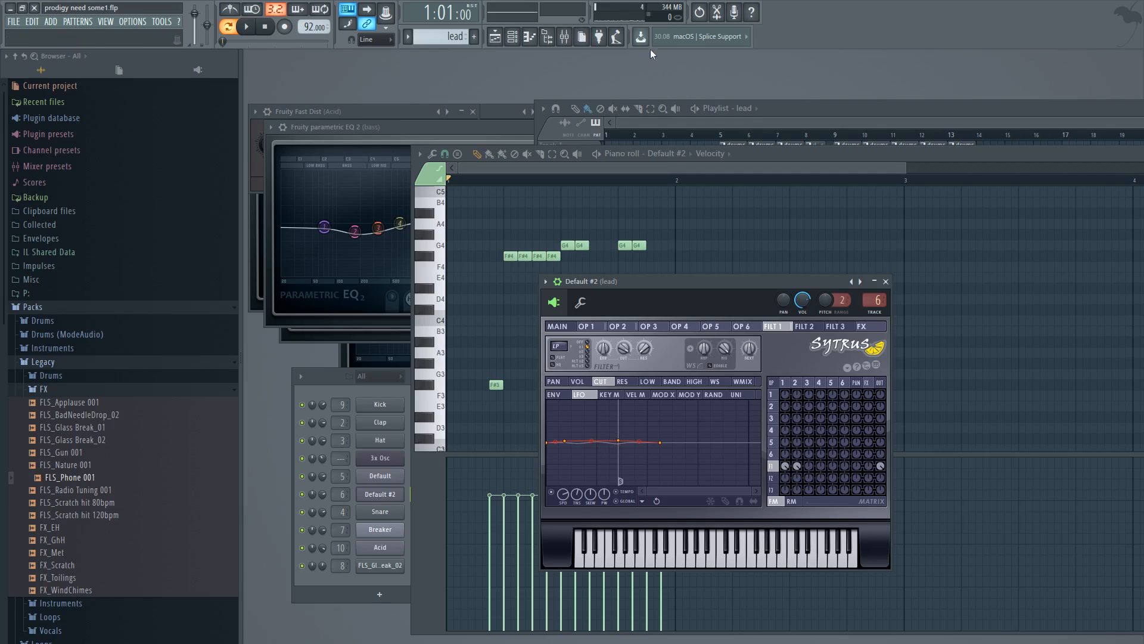
- Show the lead track's effect chain in the mixer, inspect its Fruity Chorus settings, and close the chorus
left_click(564, 37)
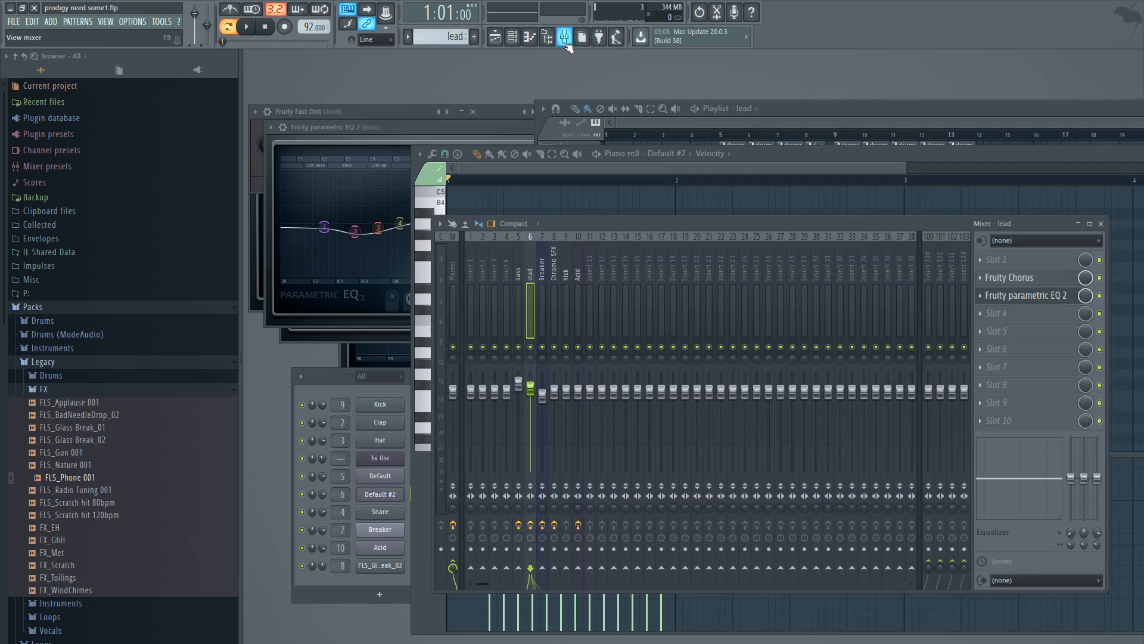
left_click(1037, 280)
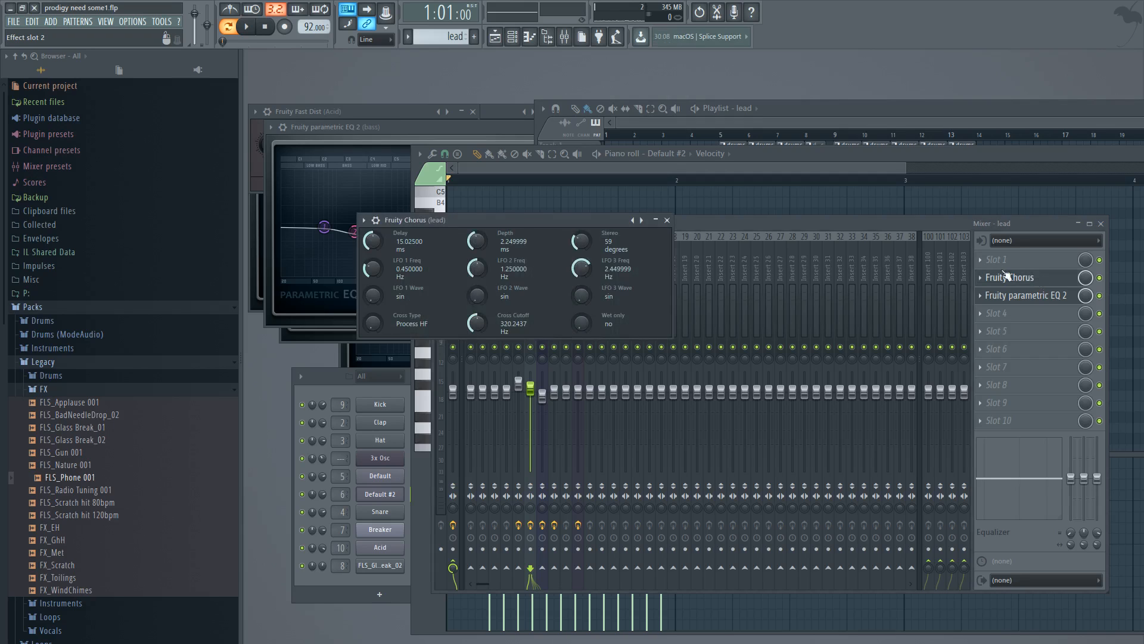
left_click(668, 220)
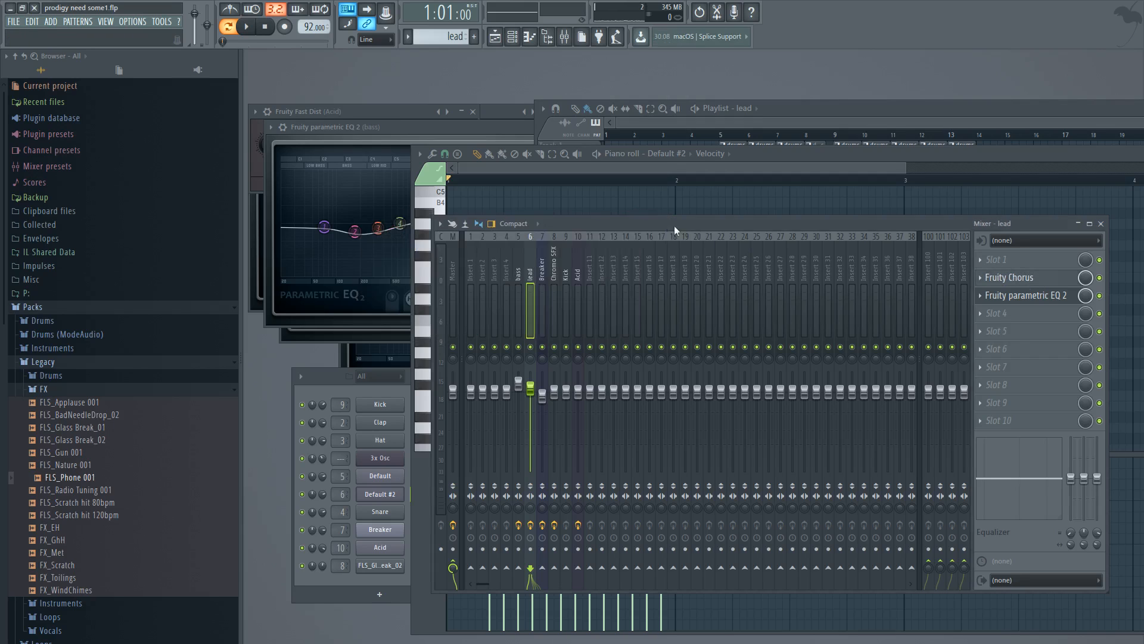
- Inspect the lead track's Fruity parametric EQ 2 while playing test notes, and toggle the effect to compare the sound
left_click(1020, 297)
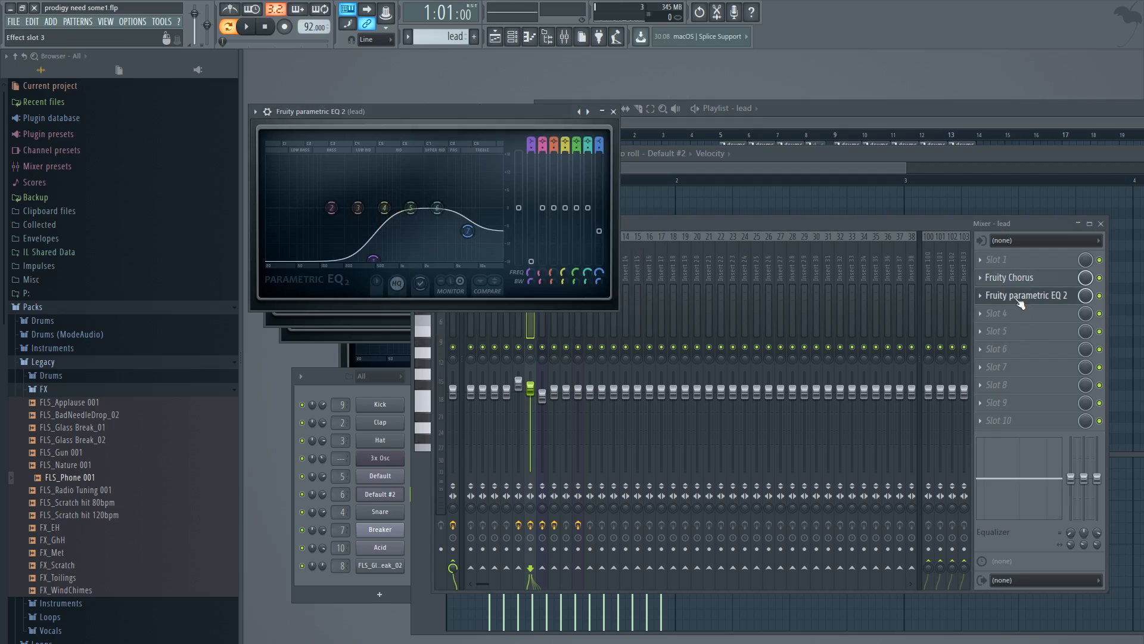
left_click_drag(463, 112, 609, 196)
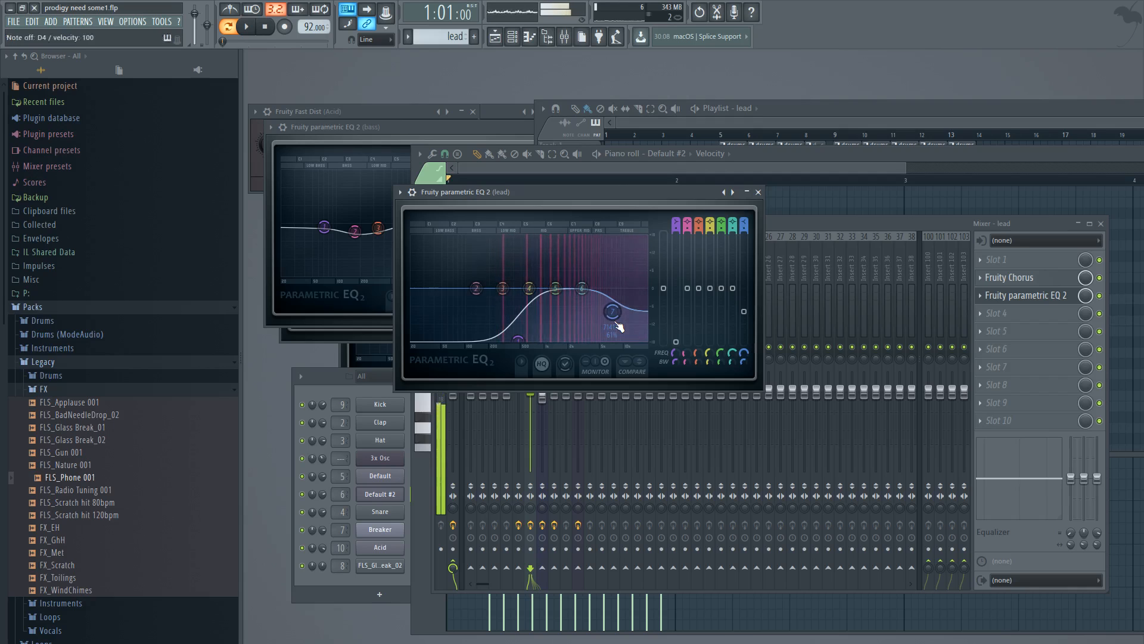
left_click(1100, 295)
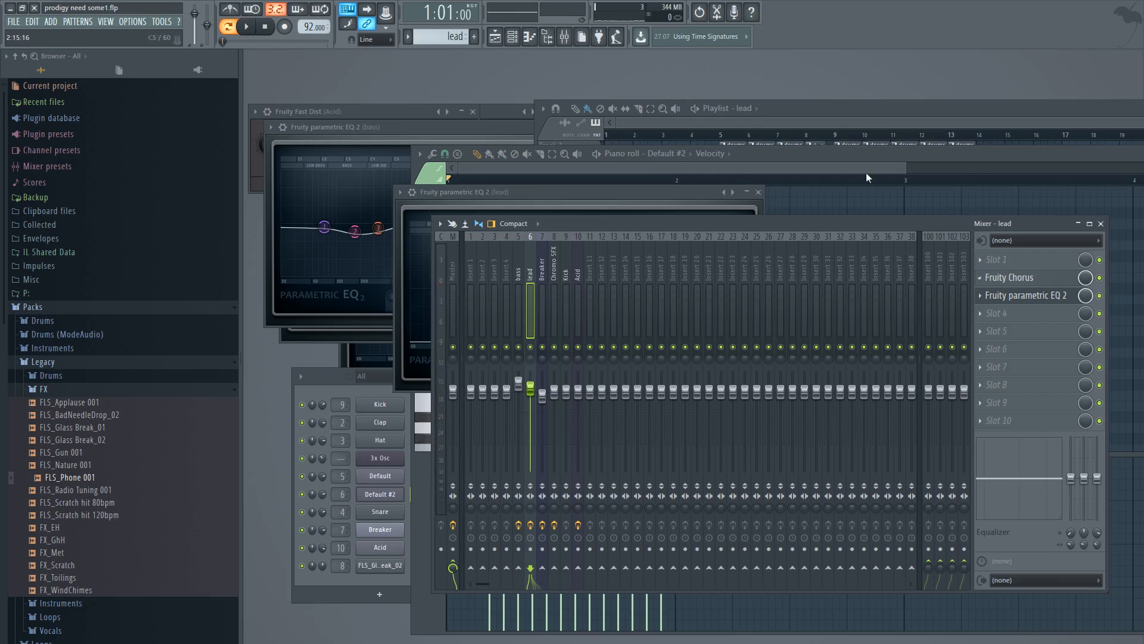
- Select the drums pattern in the playlist, show its step sequence, and play it back briefly
left_click_drag(812, 111, 823, 116)
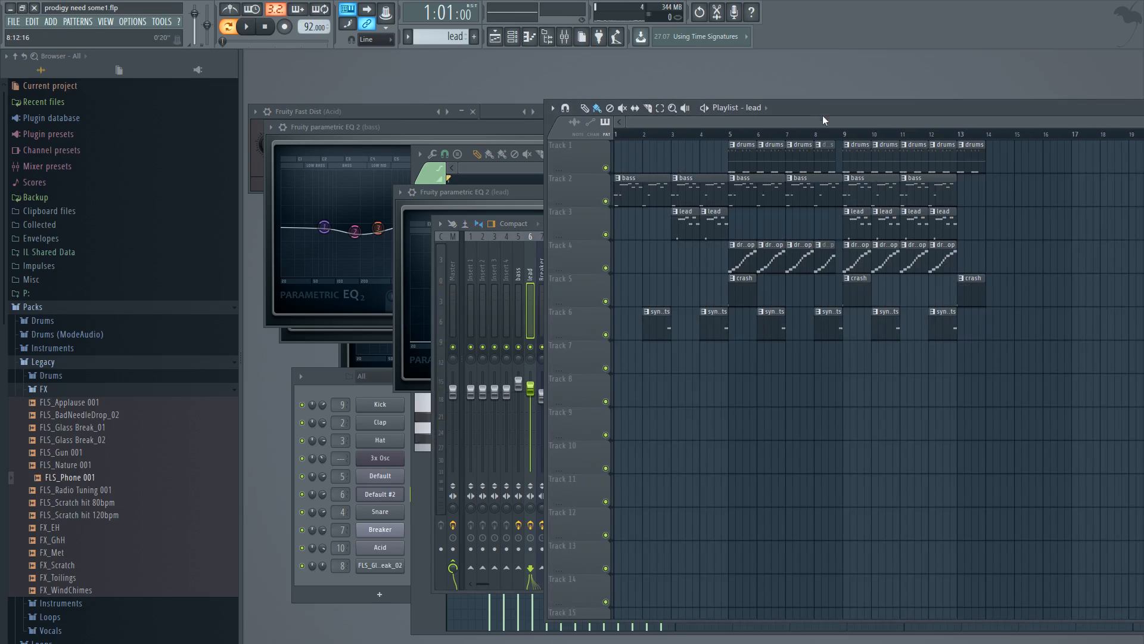
left_click(744, 152)
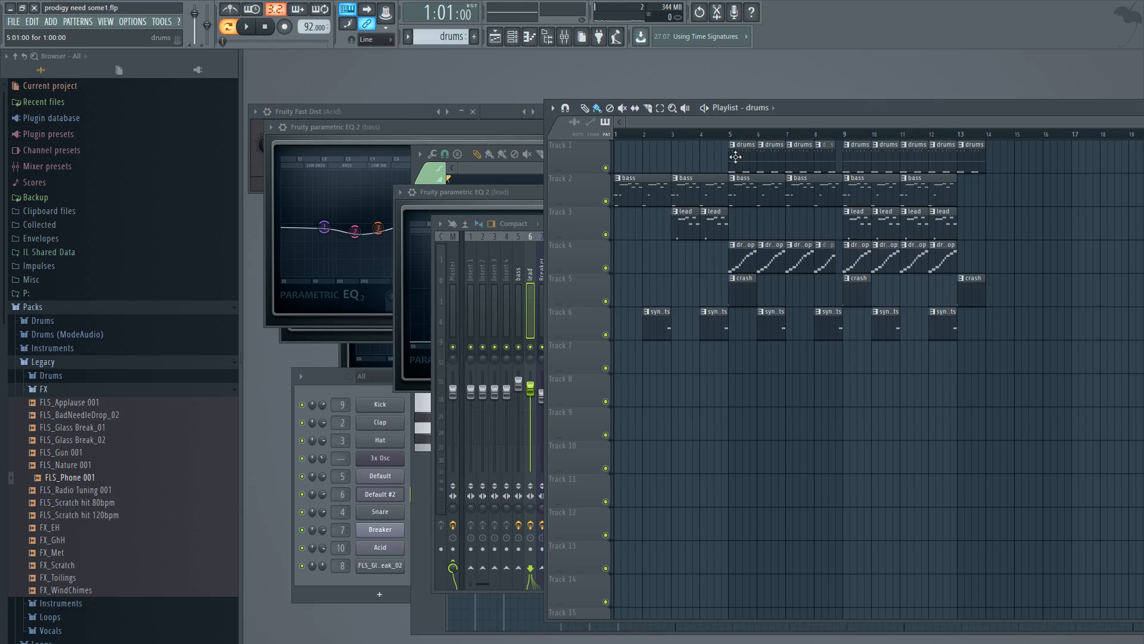
left_click(377, 391)
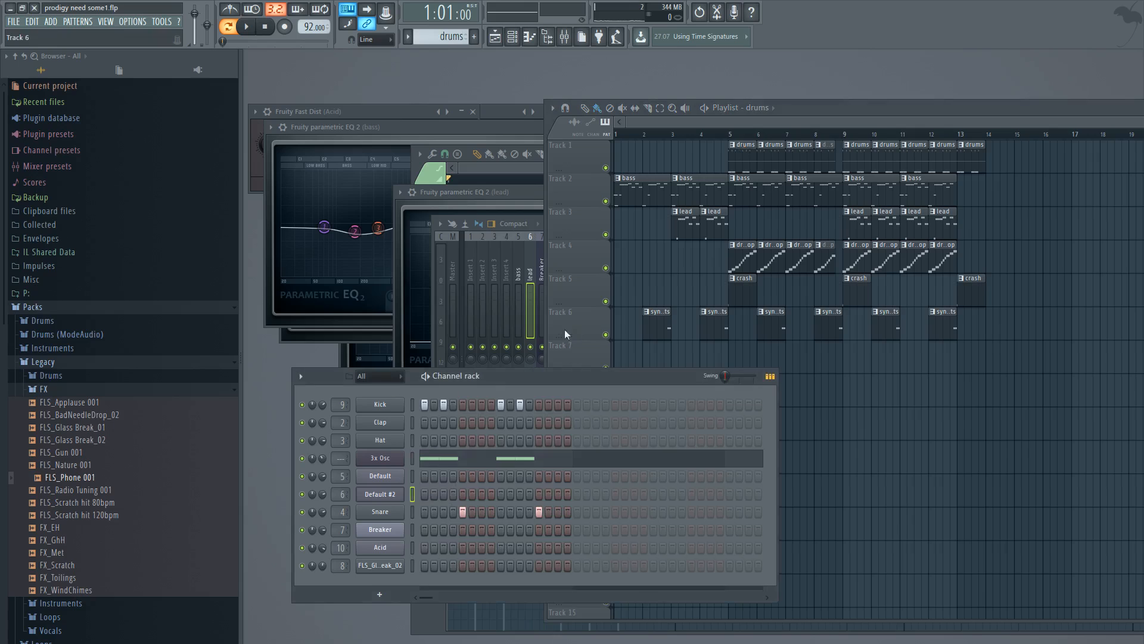
left_click(247, 28)
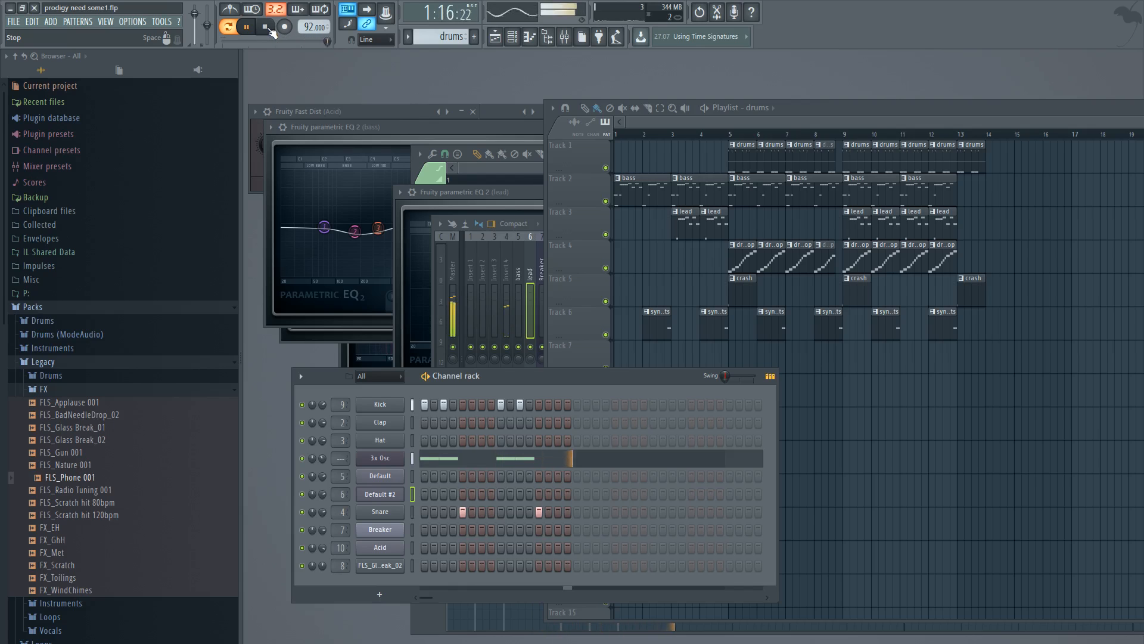
left_click(267, 27)
- Inspect the 3x Osc channel's volume envelope and main oscillator settings, moving its window clear of the channel rack
left_click(381, 459)
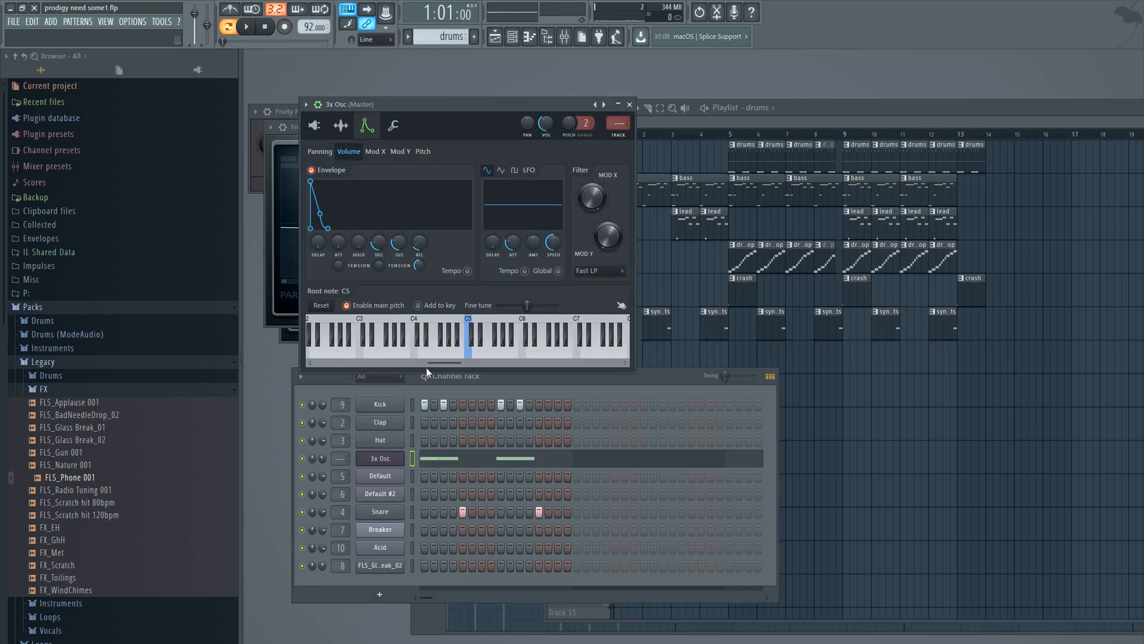
left_click(314, 126)
left_click_drag(407, 104, 612, 127)
- Examine the 3x Osc notes of the drums pattern in the piano roll and audition F#3 repeatedly
left_click(437, 460)
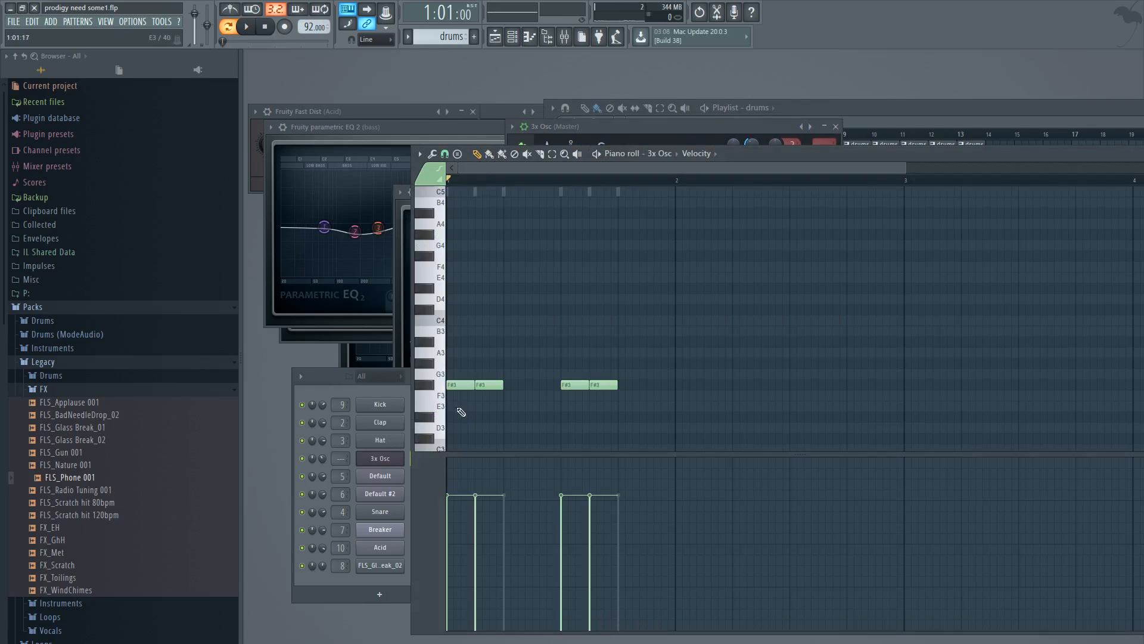
left_click(433, 392)
left_click(433, 391)
left_click(434, 392)
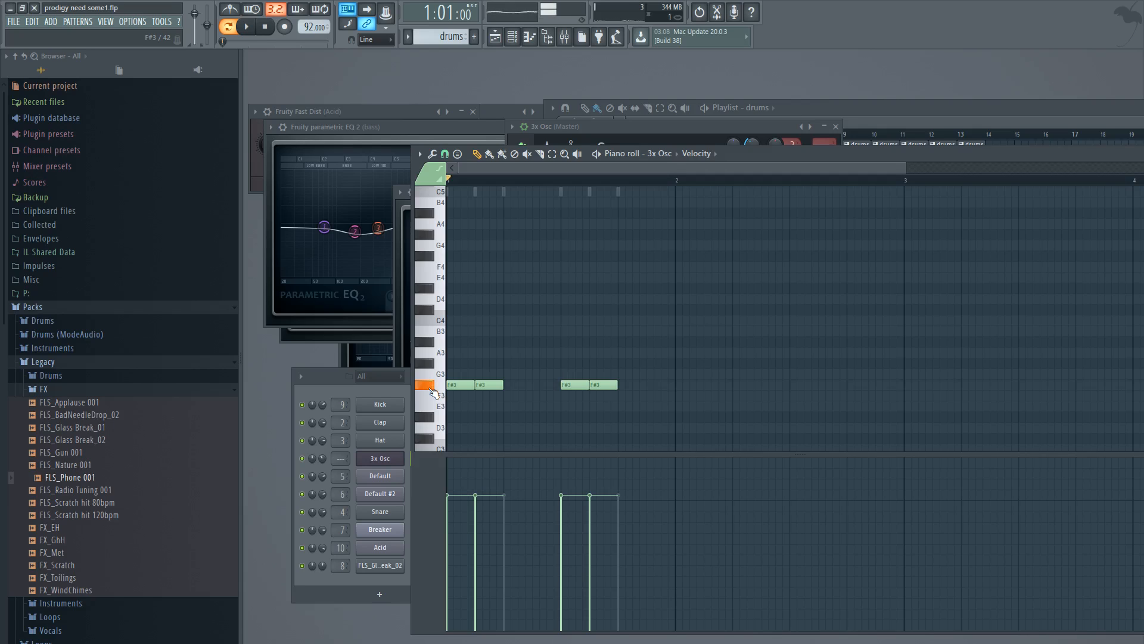
left_click(434, 393)
- Select the drum loop pattern in the playlist, show its Breaker channel's Slicex, and play the pattern
left_click(402, 391)
left_click(882, 109)
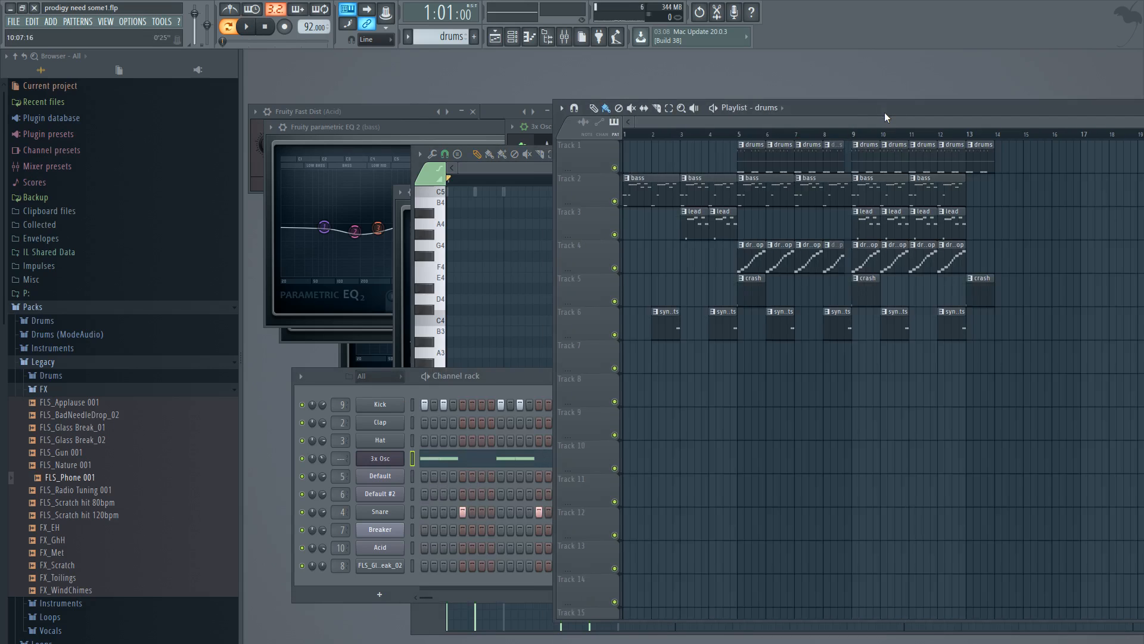
left_click(750, 255)
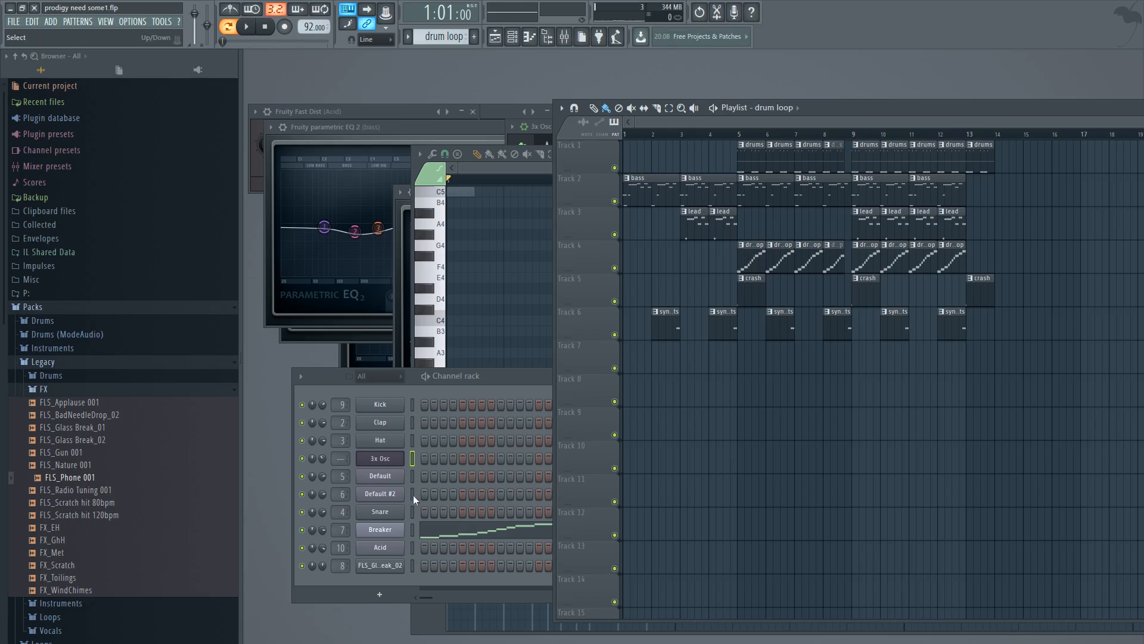
left_click(380, 529)
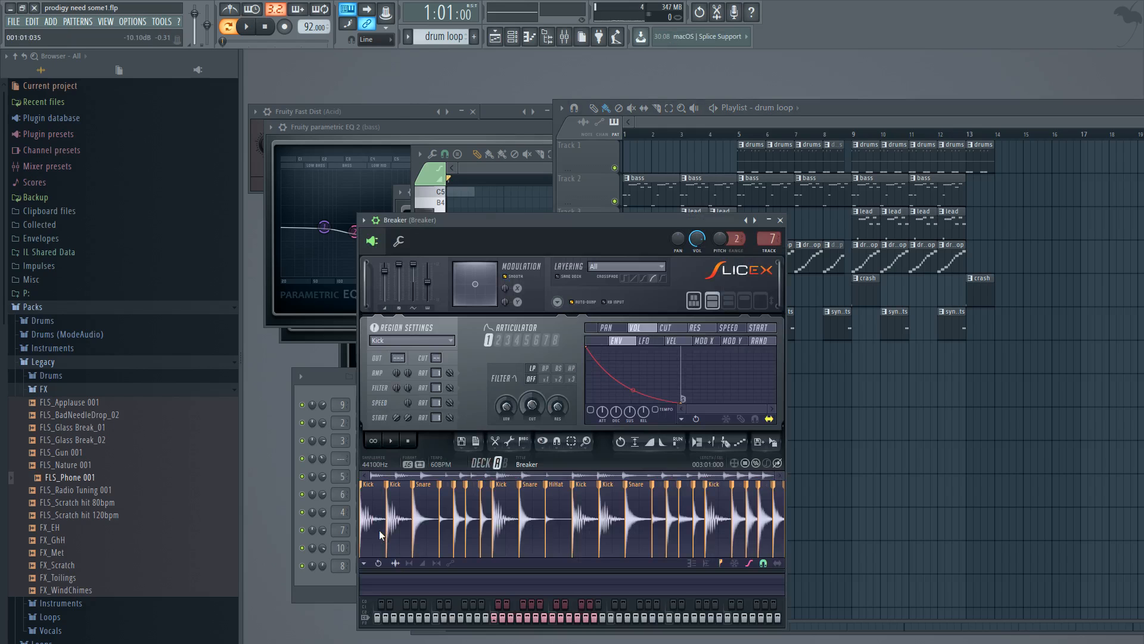
left_click(249, 27)
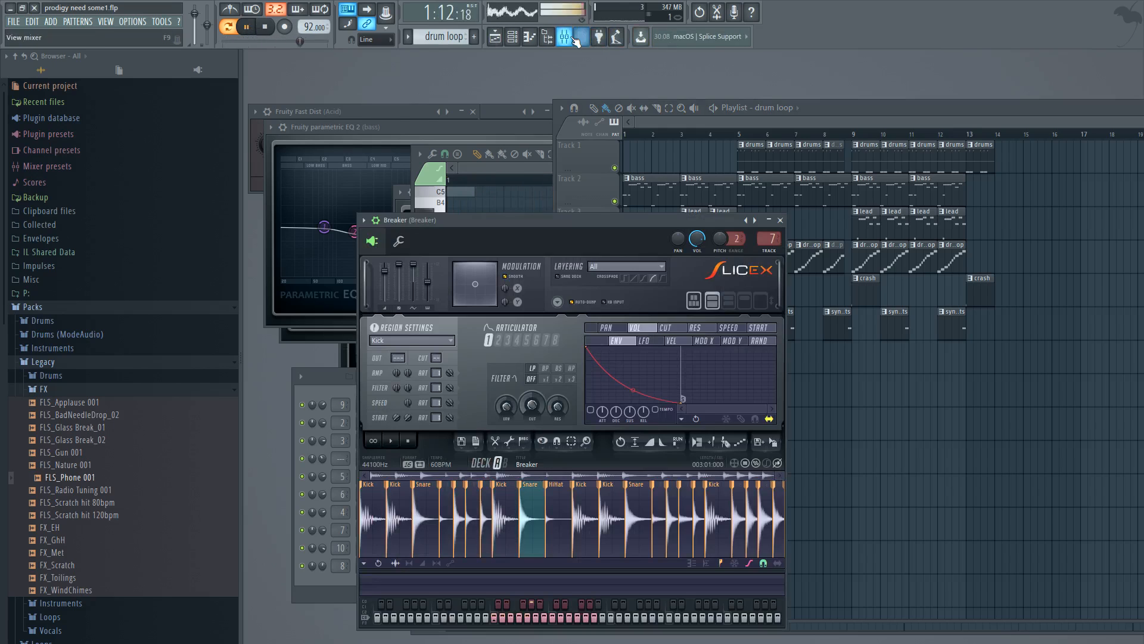
key("space")
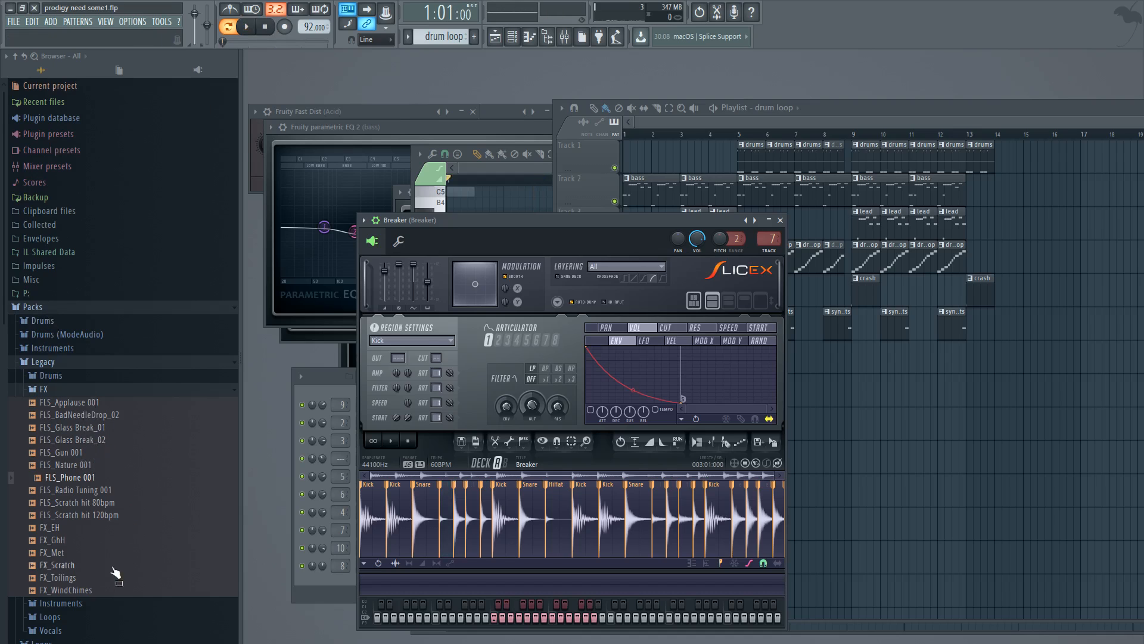
- Return to the channel rack, bring the Breaker channel's Slicex window back up, and shift it away from the browser
left_click(339, 583)
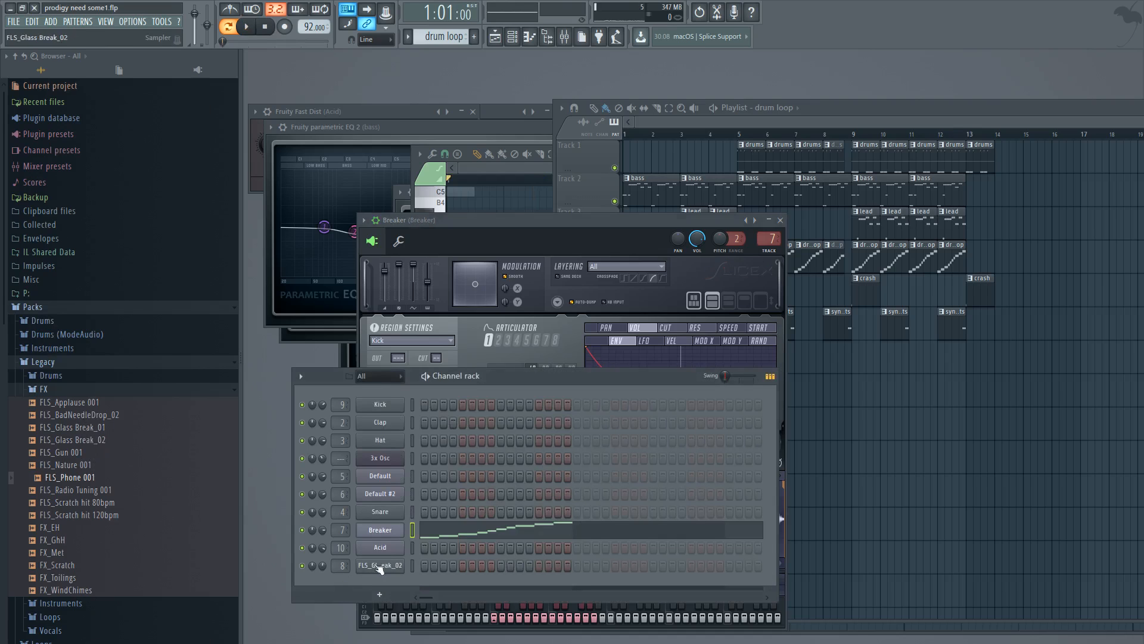
left_click(376, 531)
left_click(376, 532)
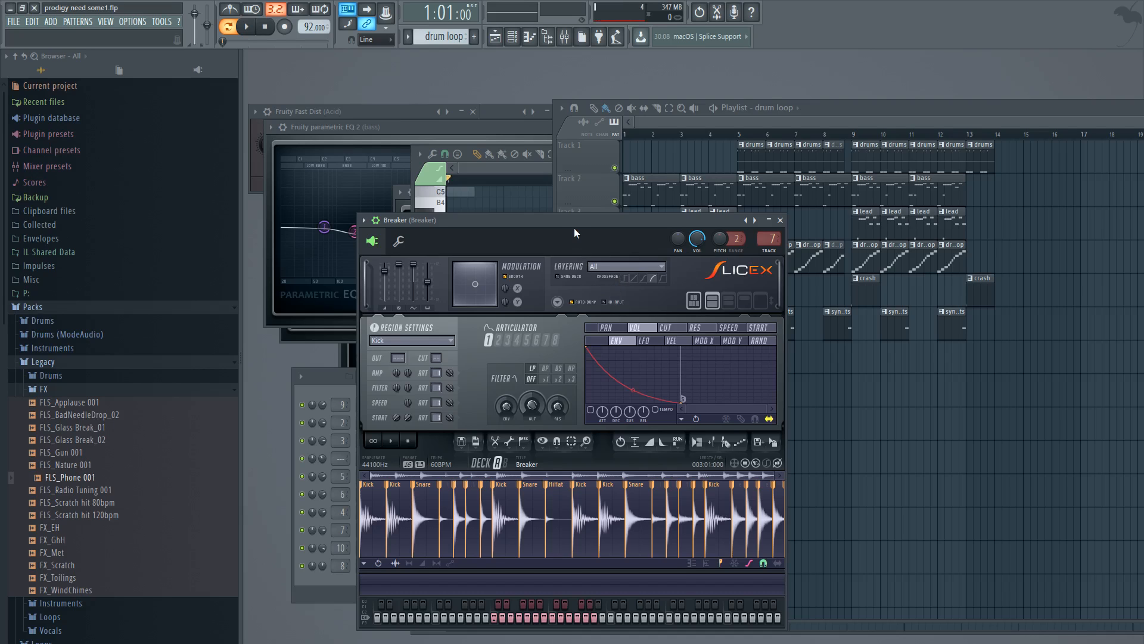
left_click_drag(446, 221, 480, 216)
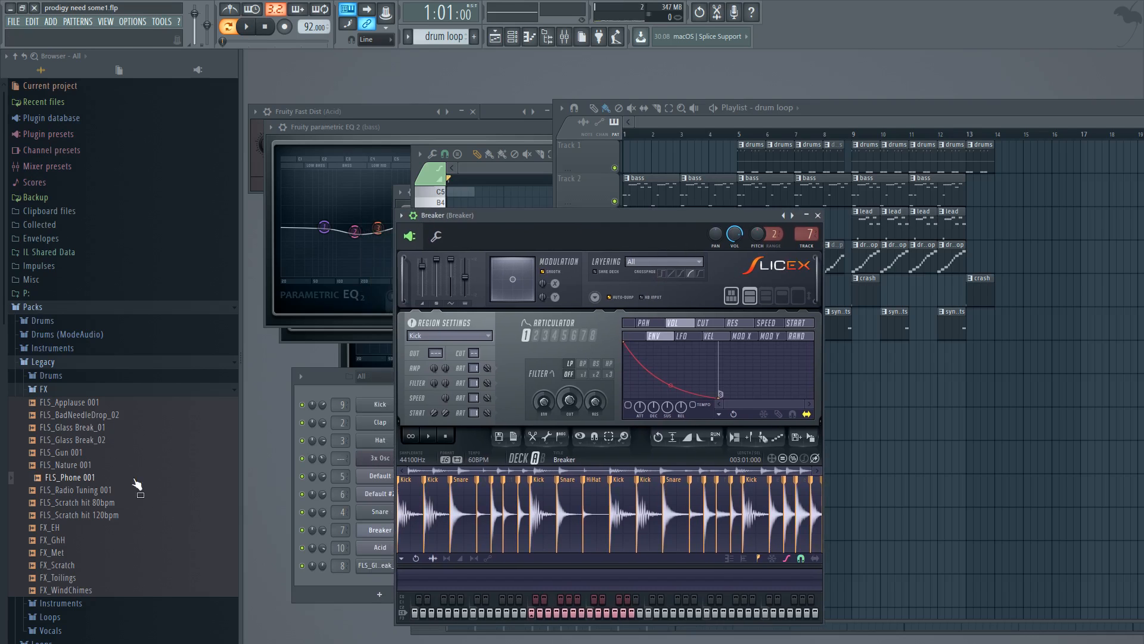
- Check the Legacy pack's Loops folder, and locate and preview DL Breaker in the Packs' main Loops folder
scroll(90, 566, "down", 5)
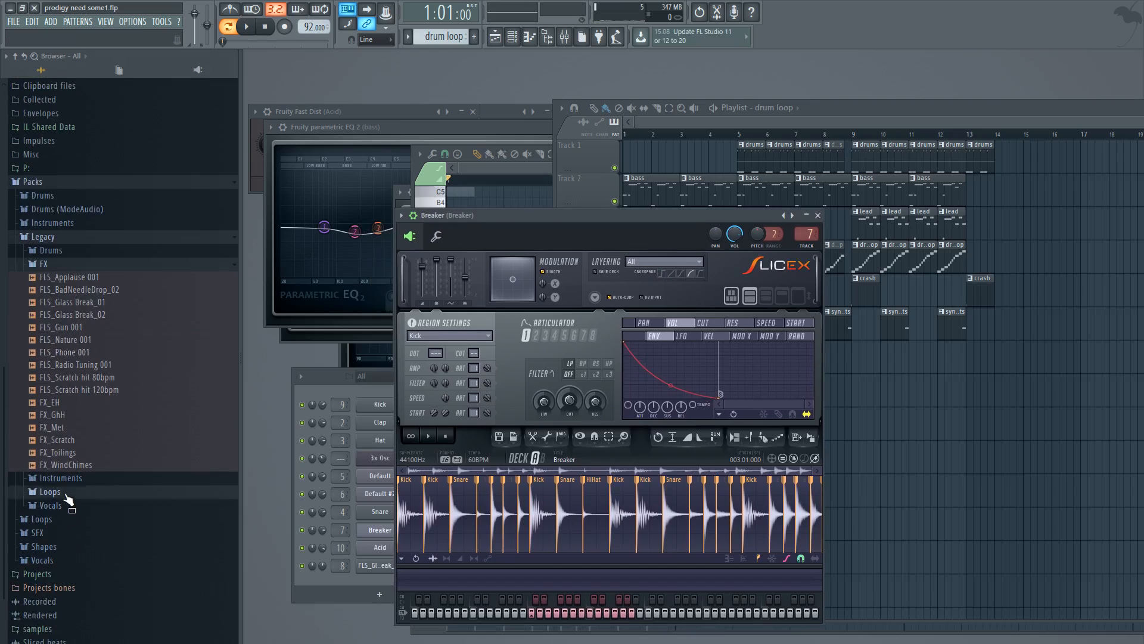
left_click(53, 492)
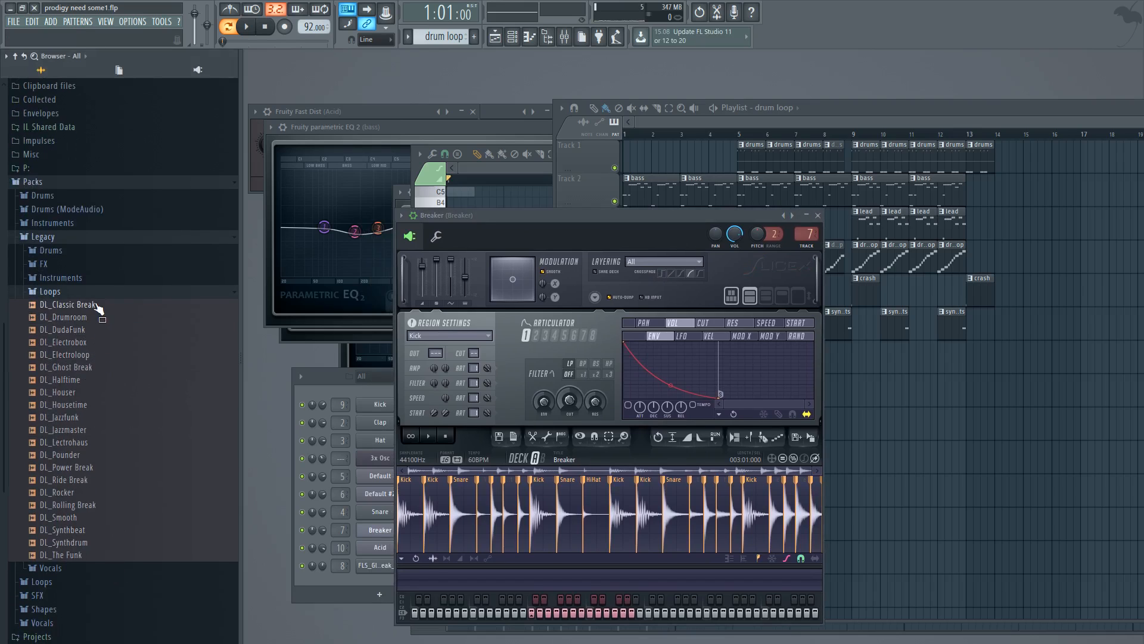
left_click(76, 582)
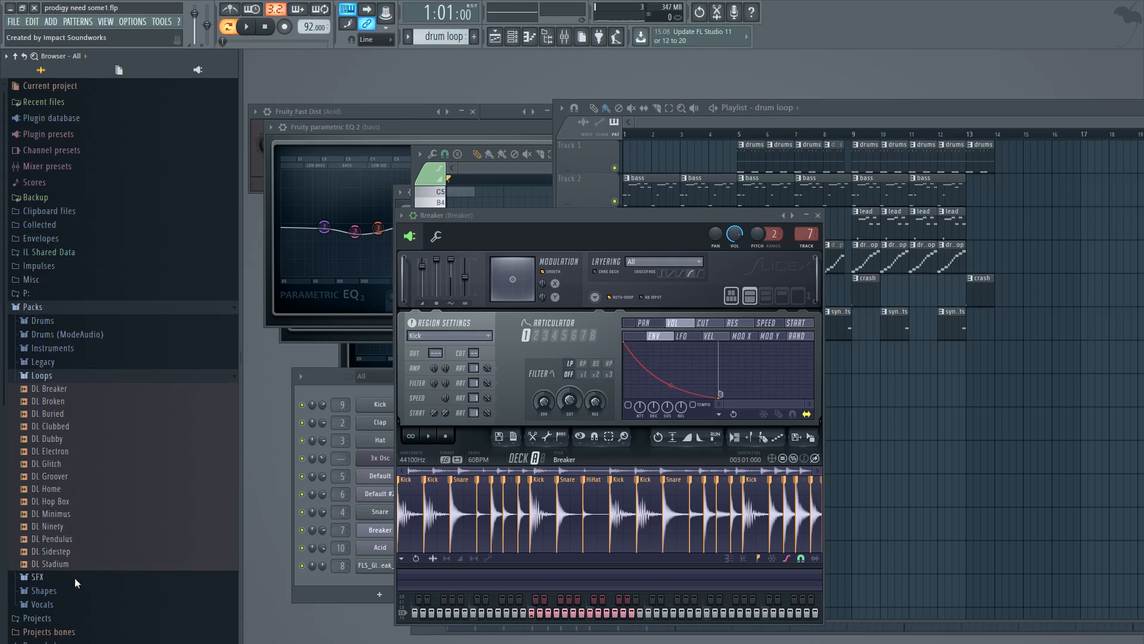
left_click(54, 388)
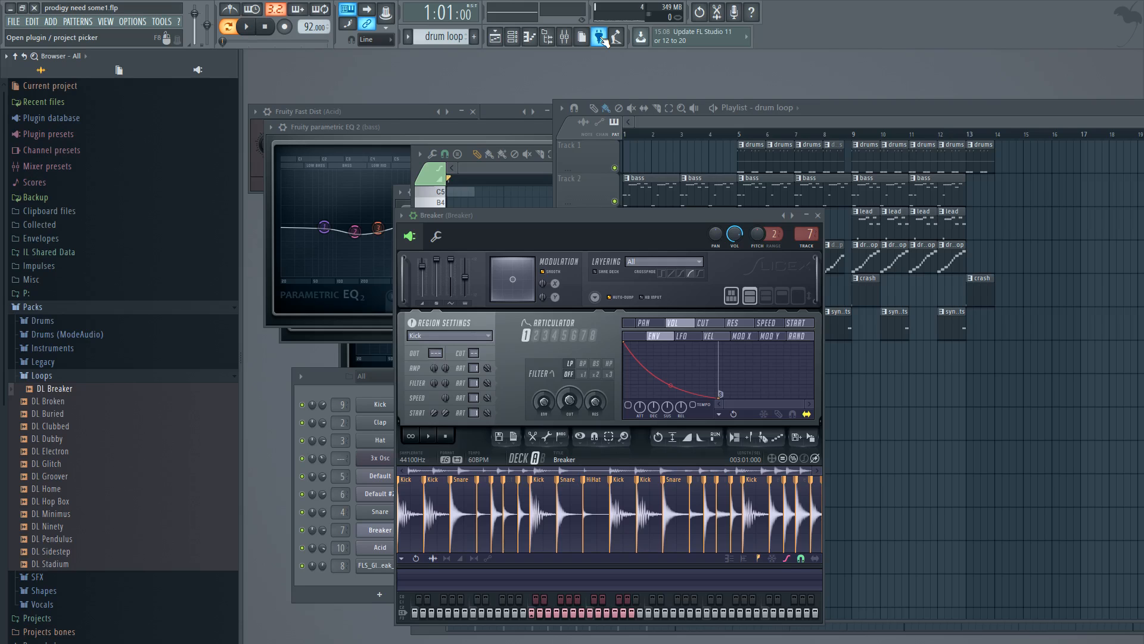
- Inspect the Breaker mixer track's Fruity Compressor with its preset list, and its Fruity parametric EQ 2 curve
left_click(565, 37)
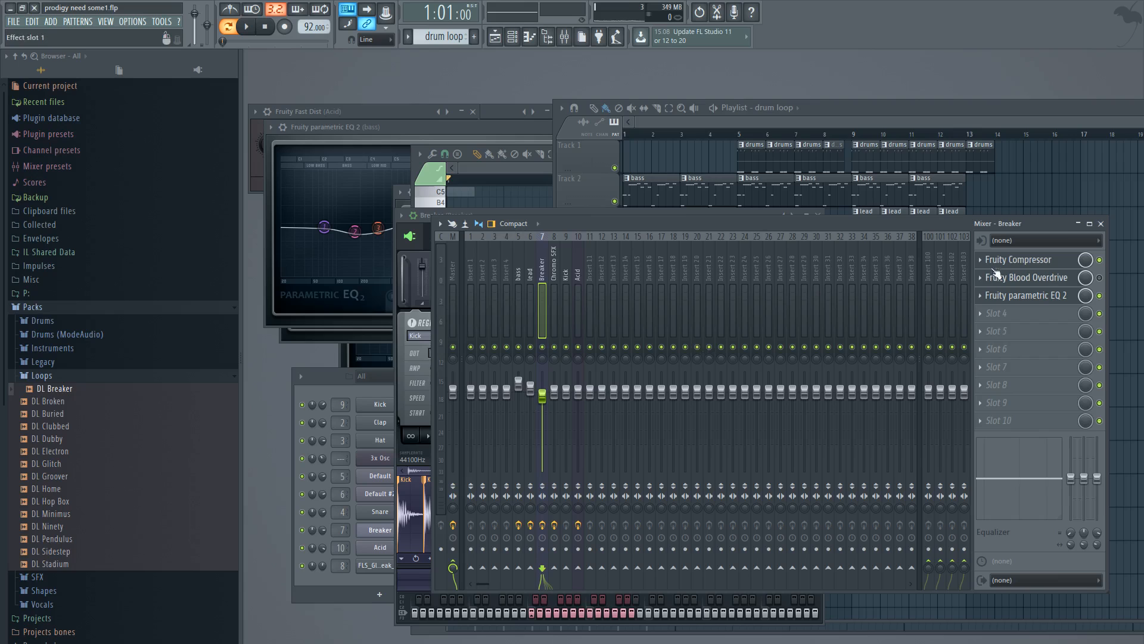
left_click(1020, 260)
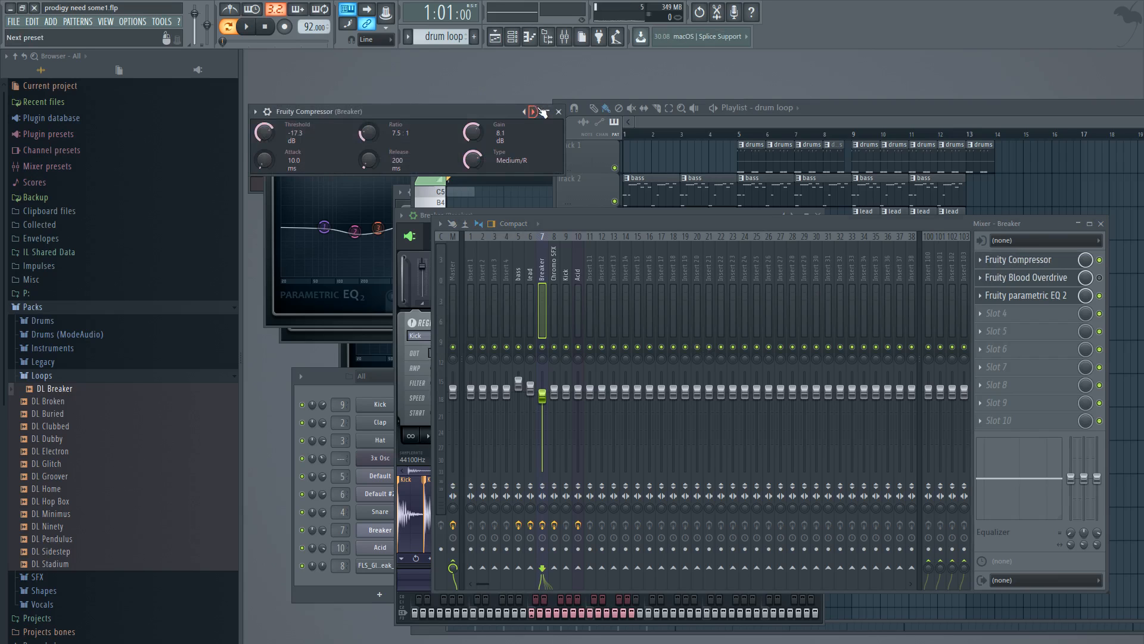
right_click(533, 111)
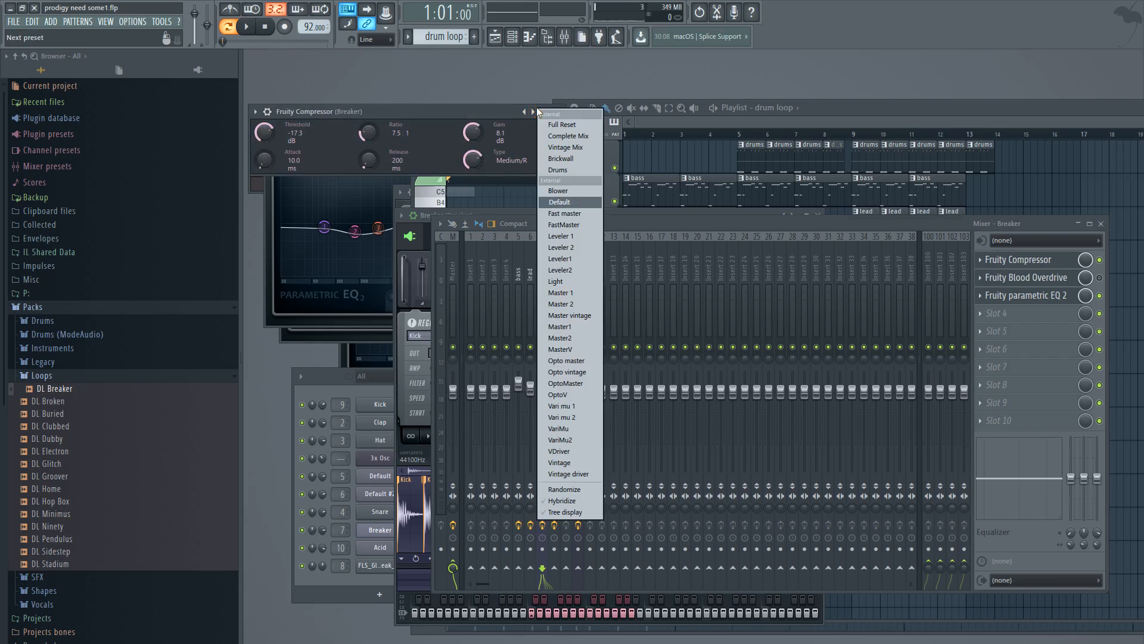
left_click(498, 112)
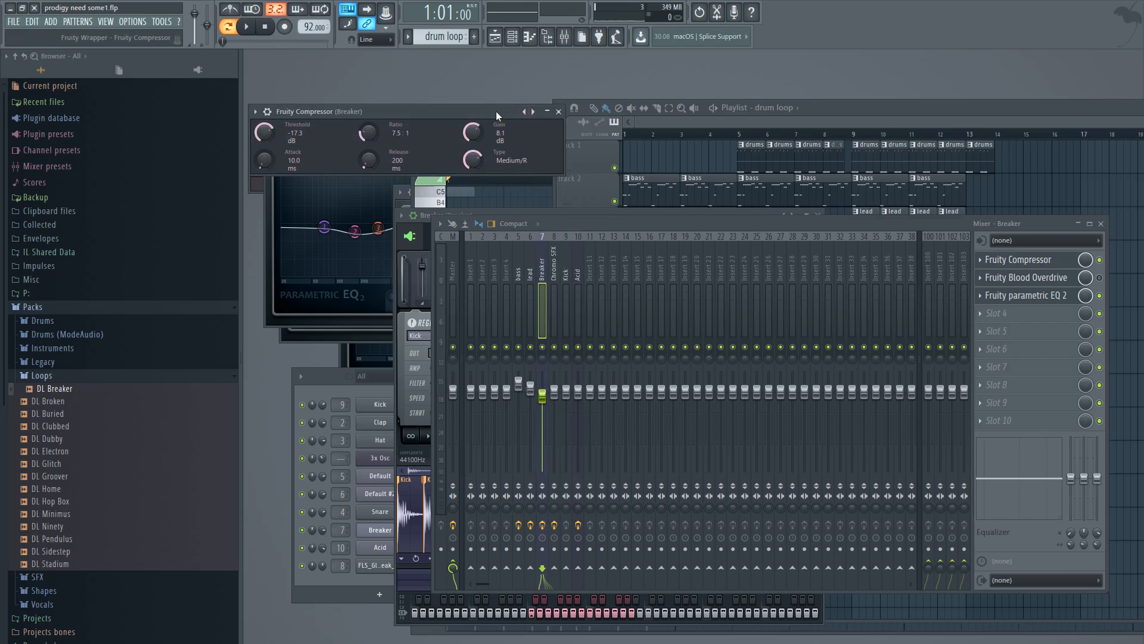
left_click(558, 112)
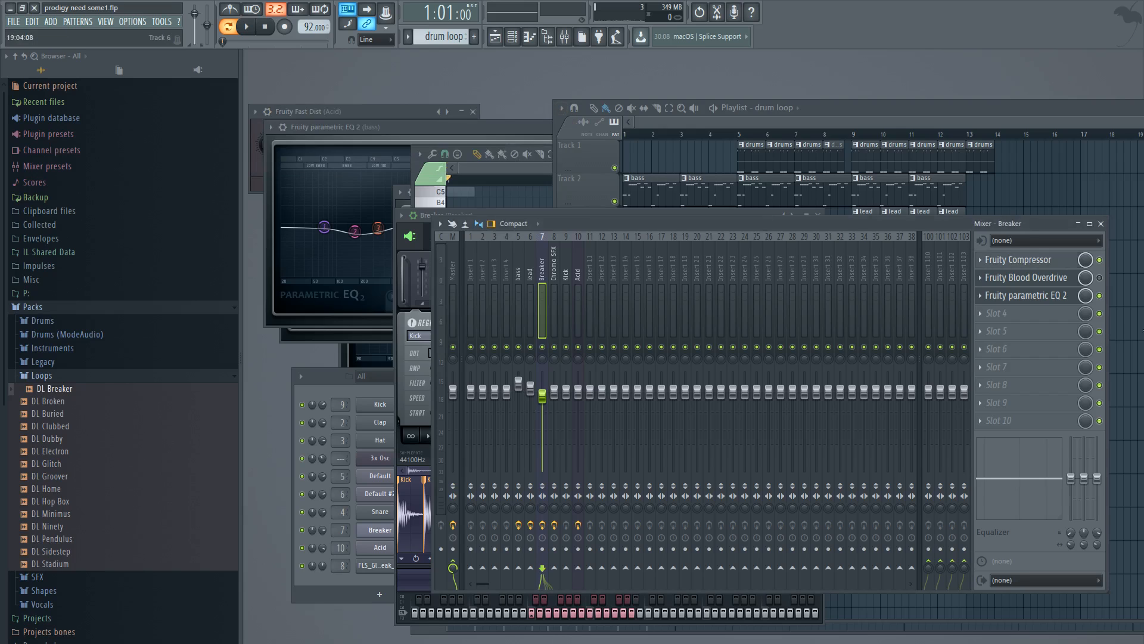
left_click(1046, 297)
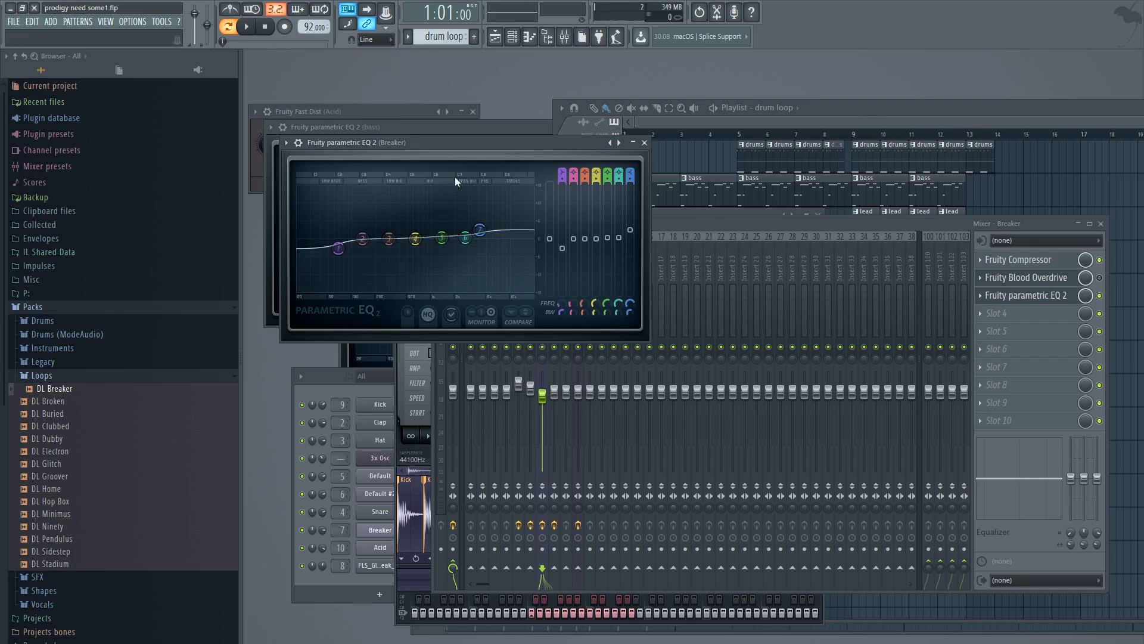
- Show the synth hits pattern's Acid notes in the piano roll and play the pattern
left_click_drag(853, 114, 845, 116)
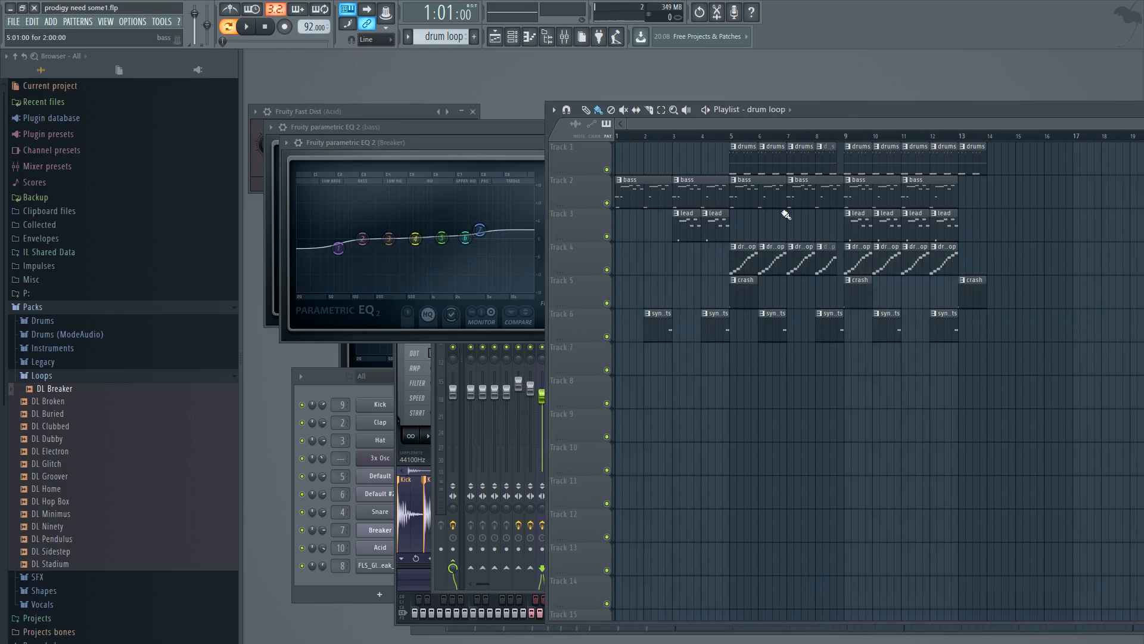
double_click(657, 325)
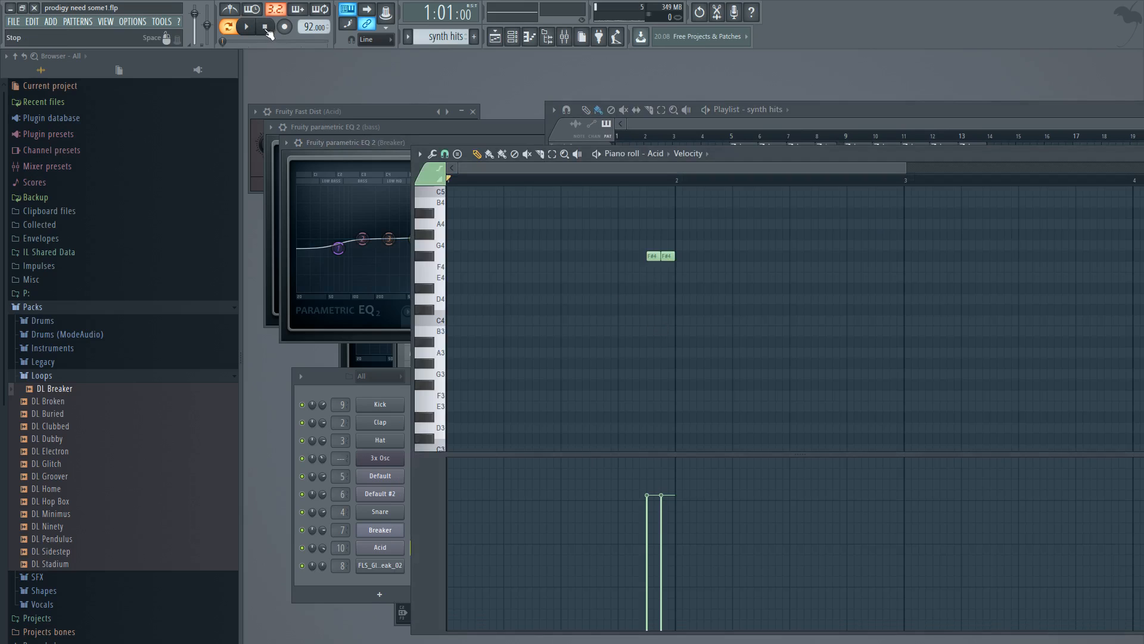
left_click(247, 28)
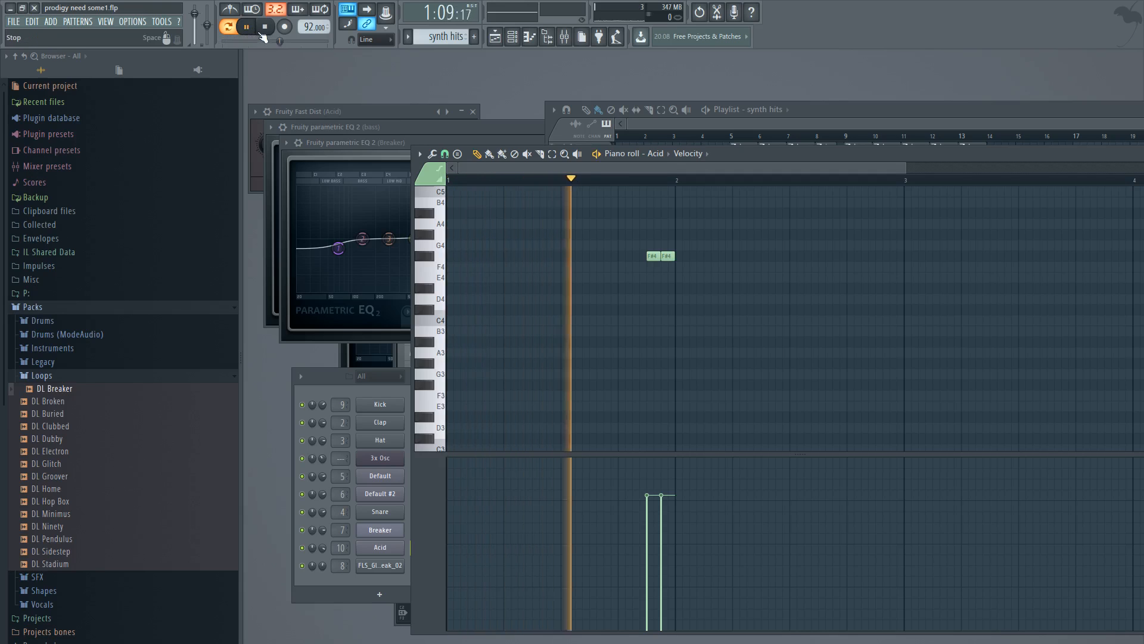
left_click(266, 28)
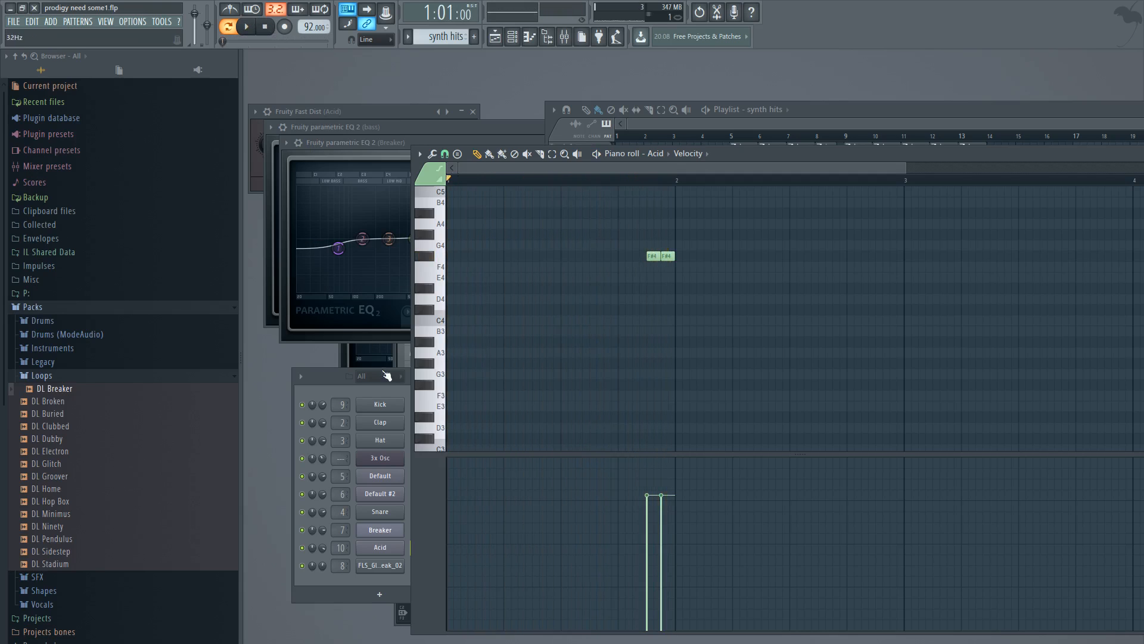
- Bring the channel rack forward and play several test notes on the Acid channel
left_click(378, 392)
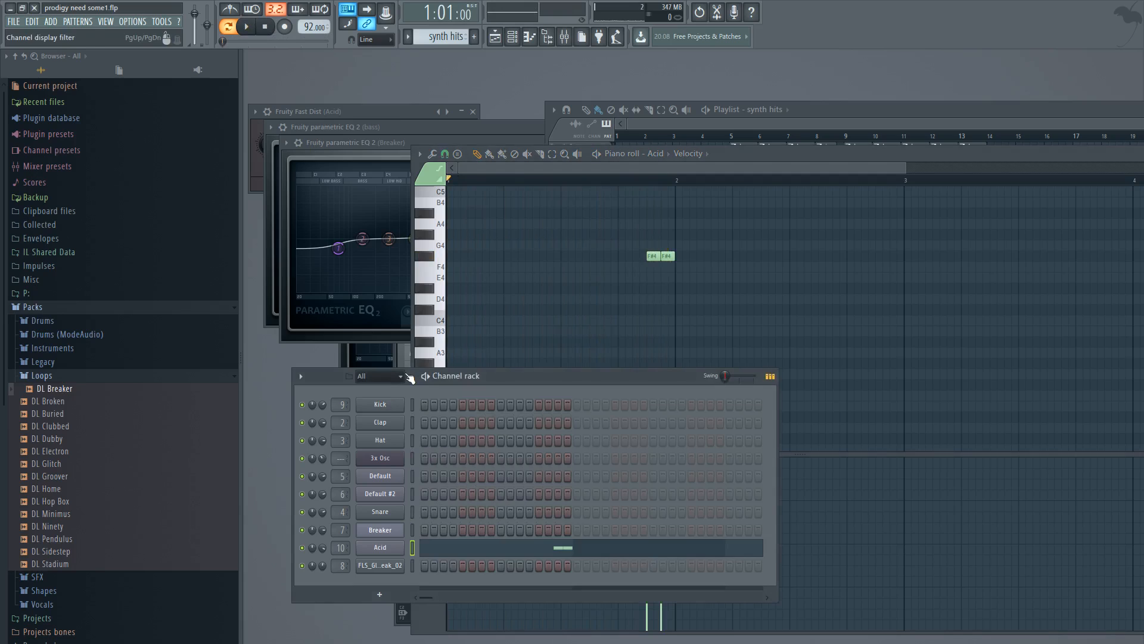
key("g")
key("b")
key("n")
key("v")
- Open the Acid channel's Sytrus and choose the Acid preset from the Short synth category
left_click(393, 548)
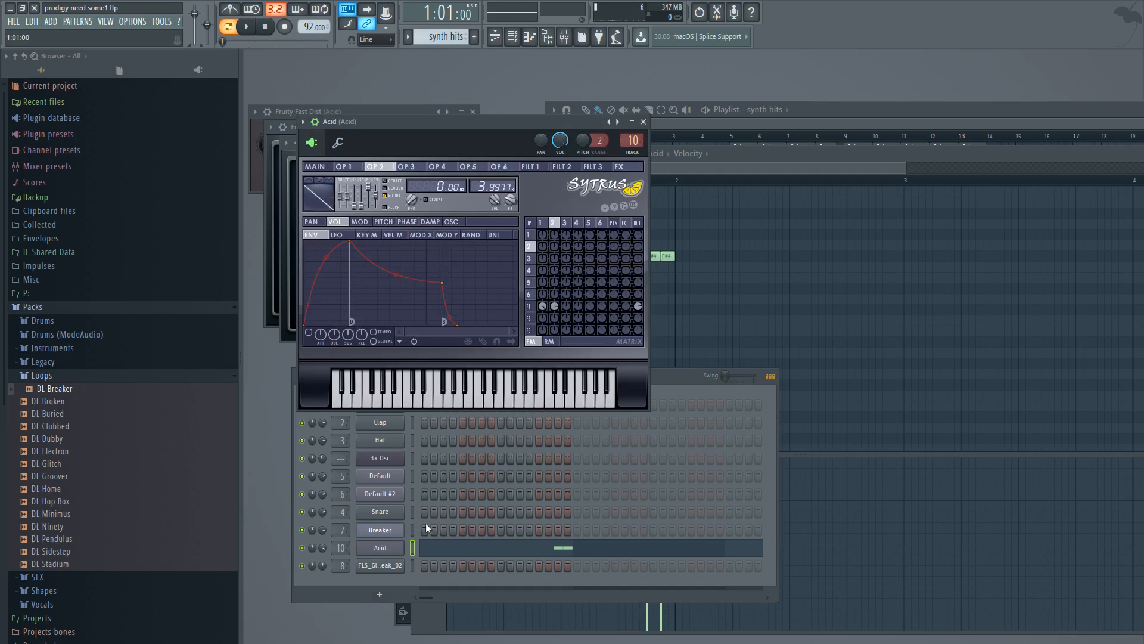
right_click(618, 122)
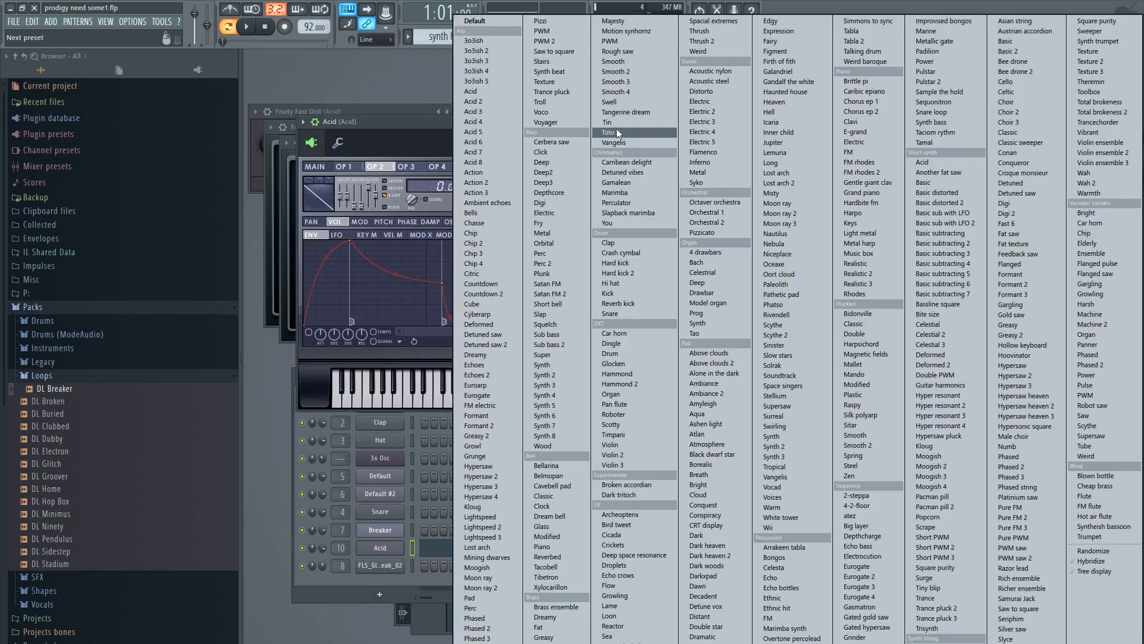
left_click(936, 162)
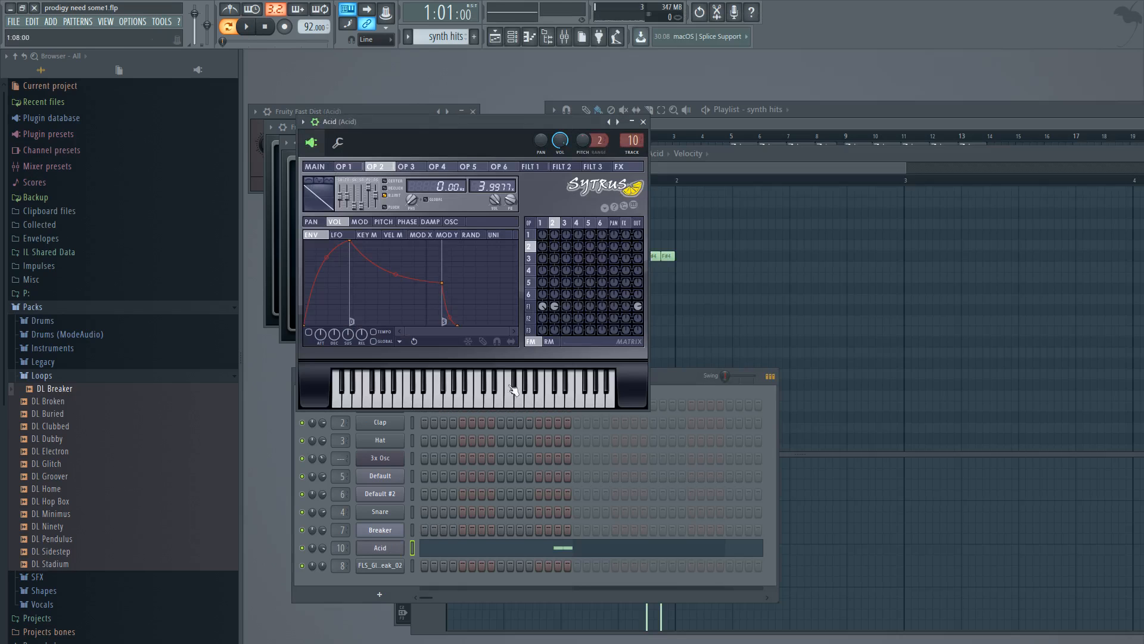
- Inspect the Acid Sytrus's main page and the cutoff envelope of its Filter 1
left_click(316, 167)
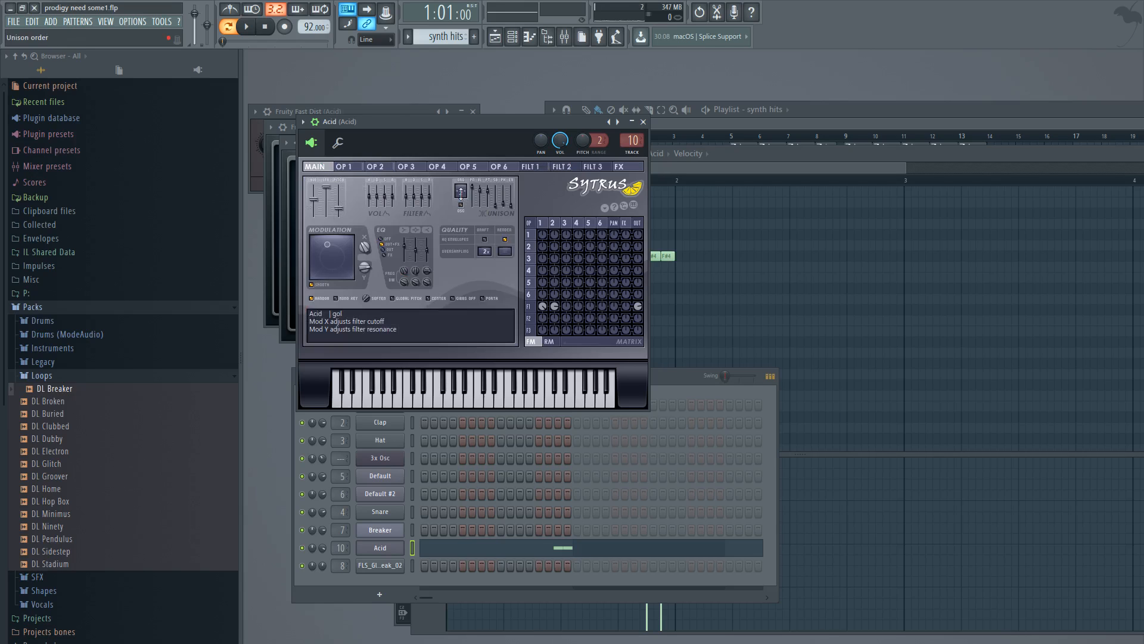
left_click(531, 168)
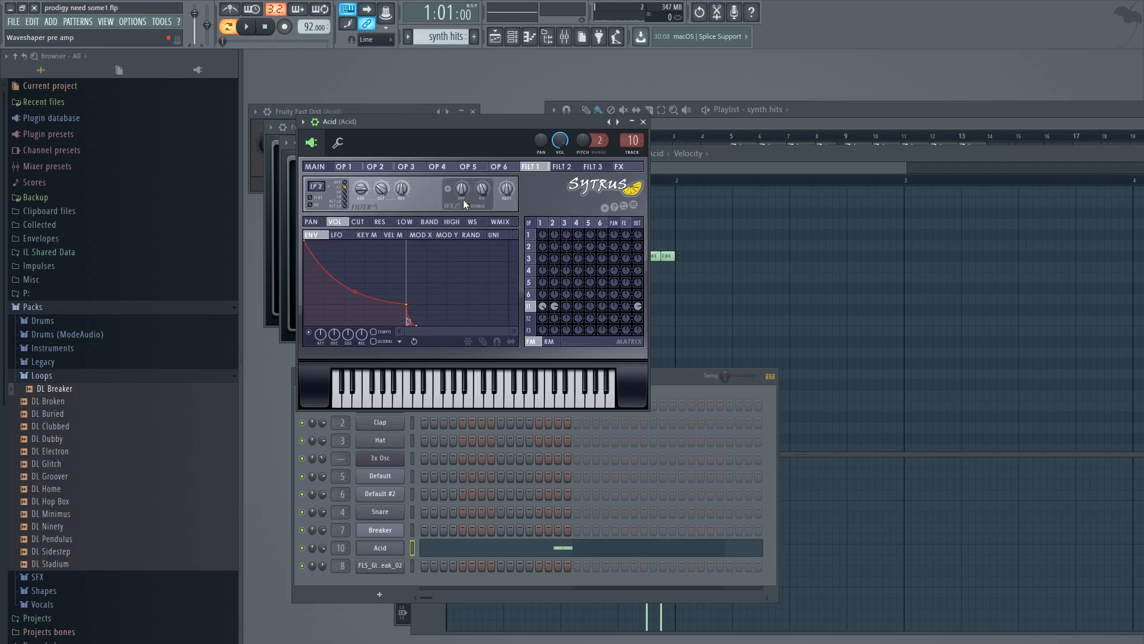
left_click(358, 224)
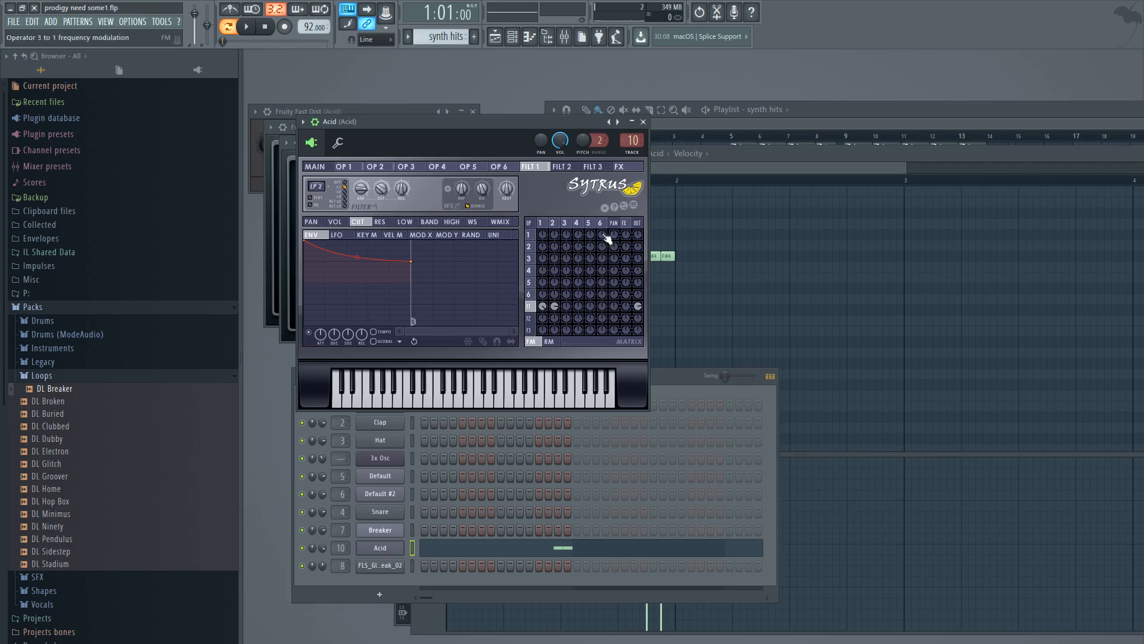
- Pick the crash pattern from the playlist, play it, and open the settings of its glass break sample channel
left_click_drag(841, 114, 831, 112)
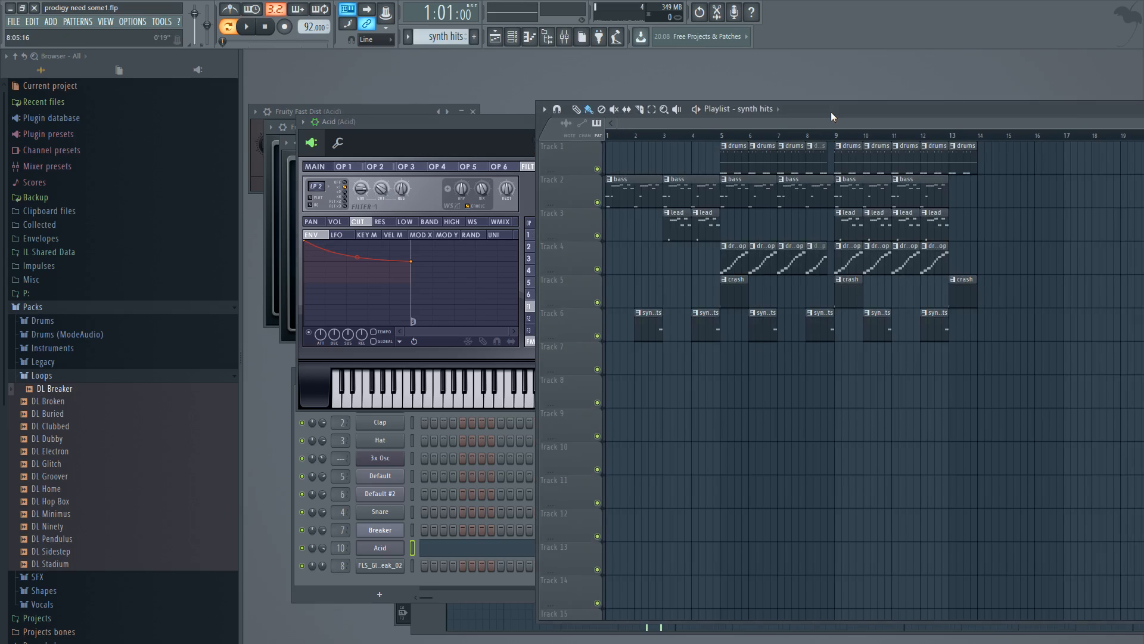
left_click(729, 290)
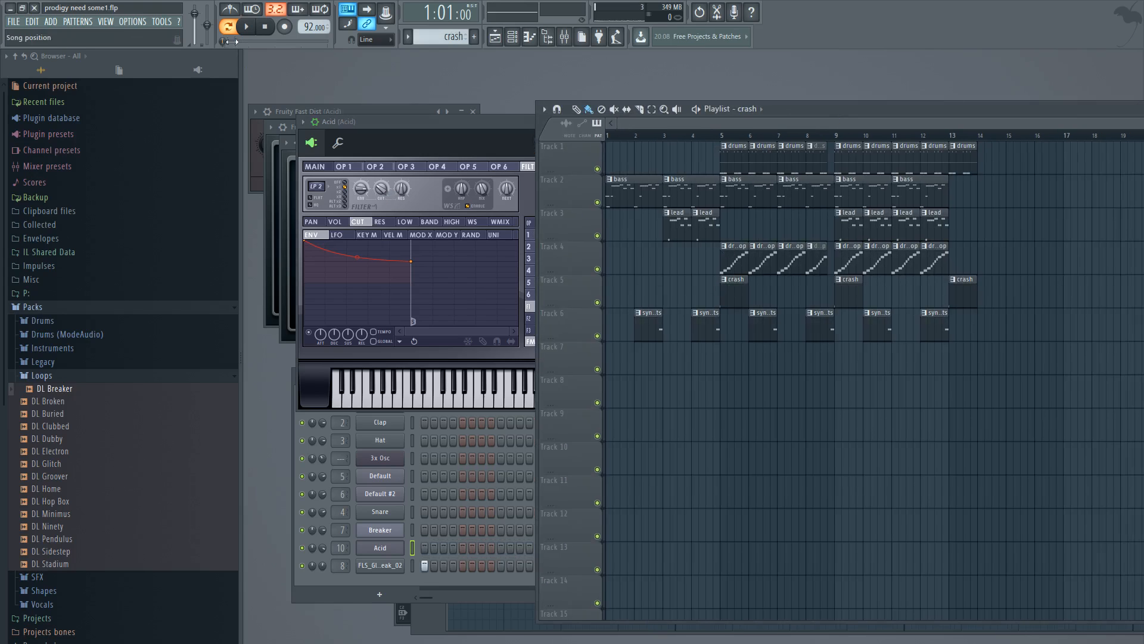
left_click(248, 27)
left_click(393, 570)
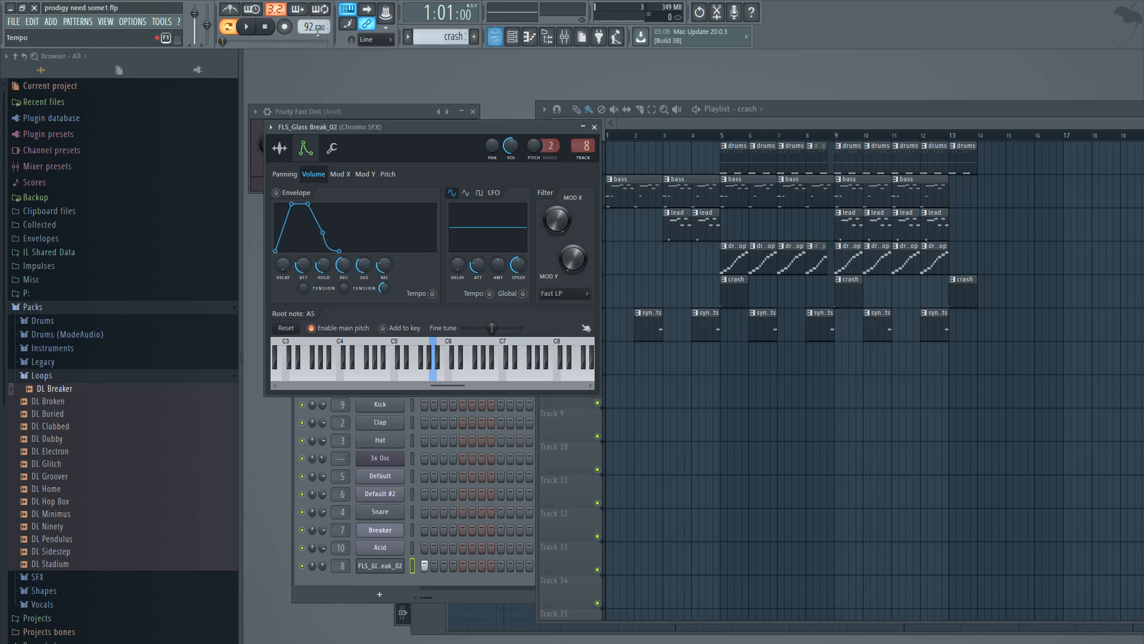
- Play the whole song in song mode, skipping ahead to bar 3 and on to bar 5
left_click(245, 28)
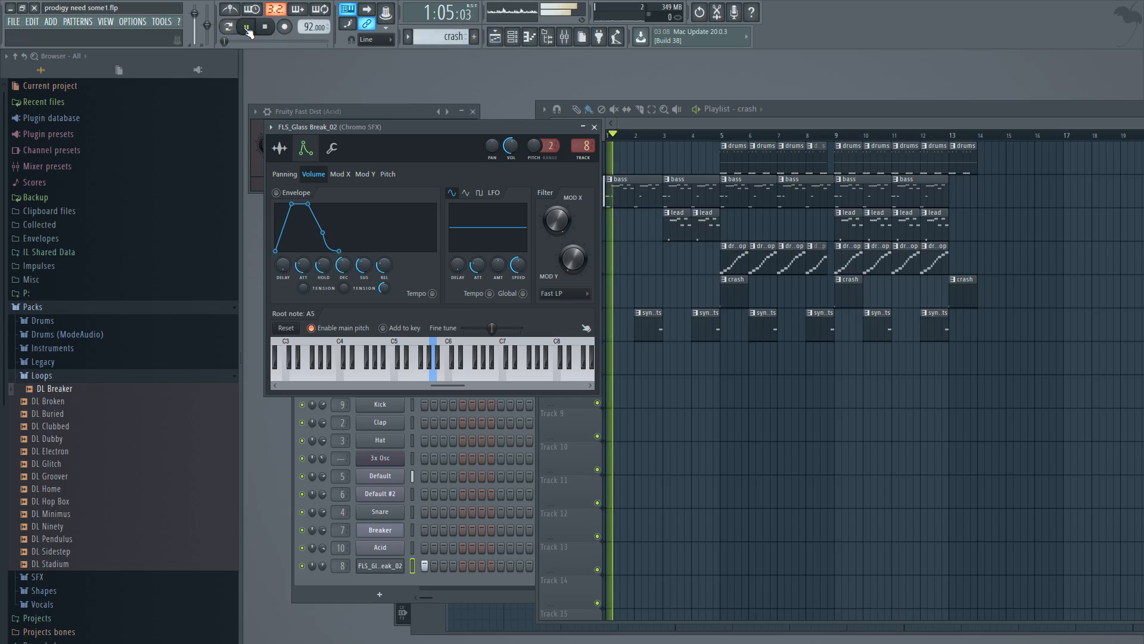
left_click(666, 138)
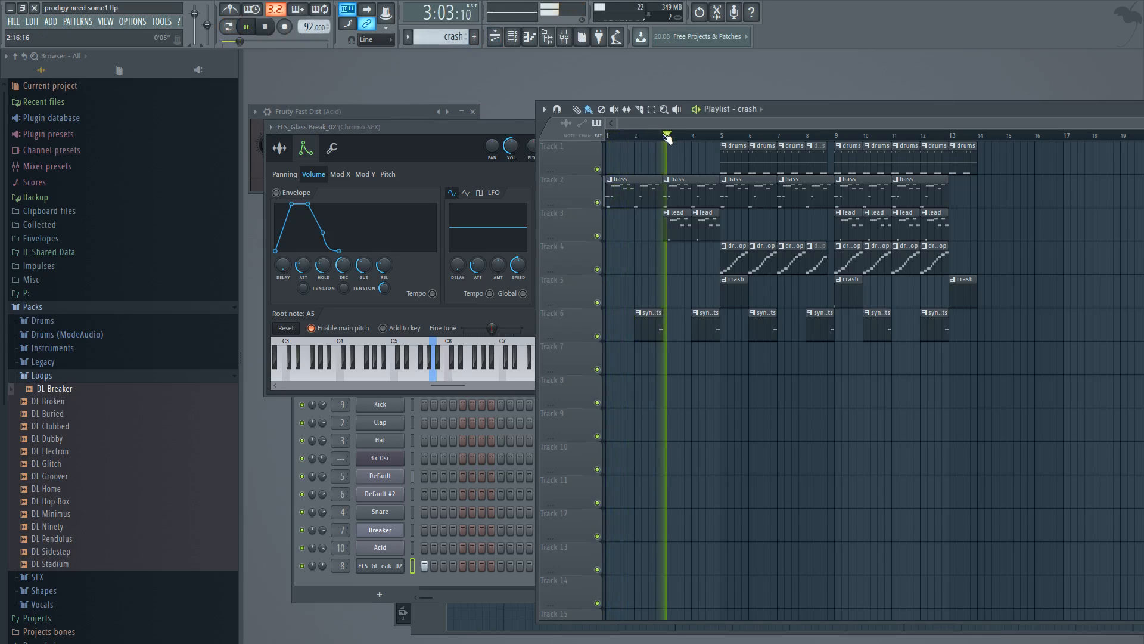
left_click(724, 137)
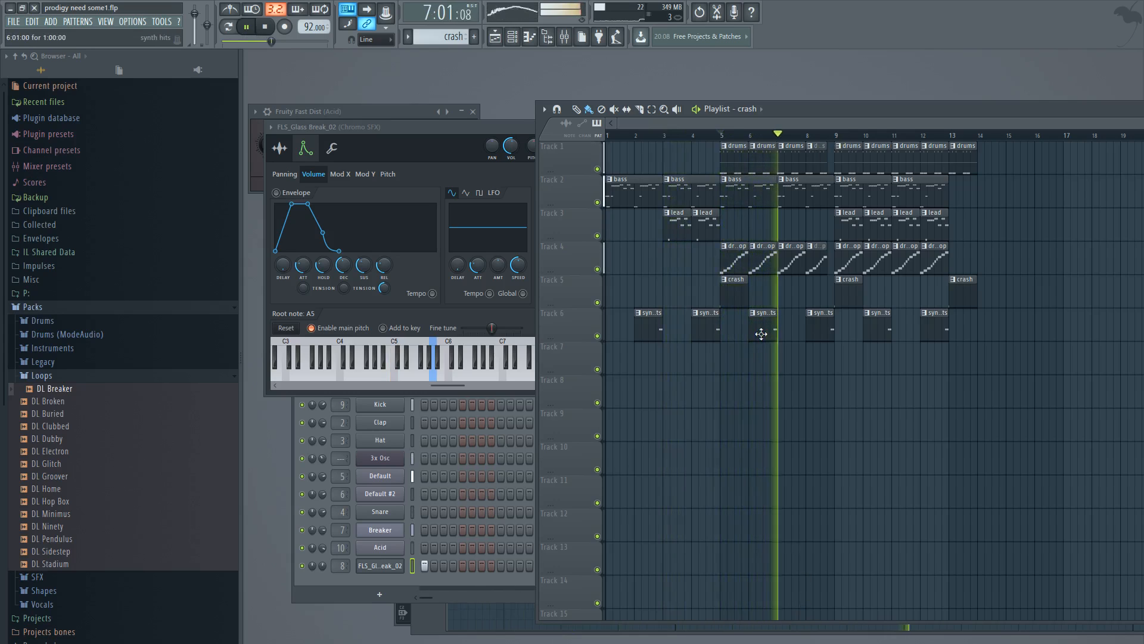
- Show the Sytrus filter settings of the Default bass and Default #2 lead channels during playback, and stop the song
left_click(379, 475)
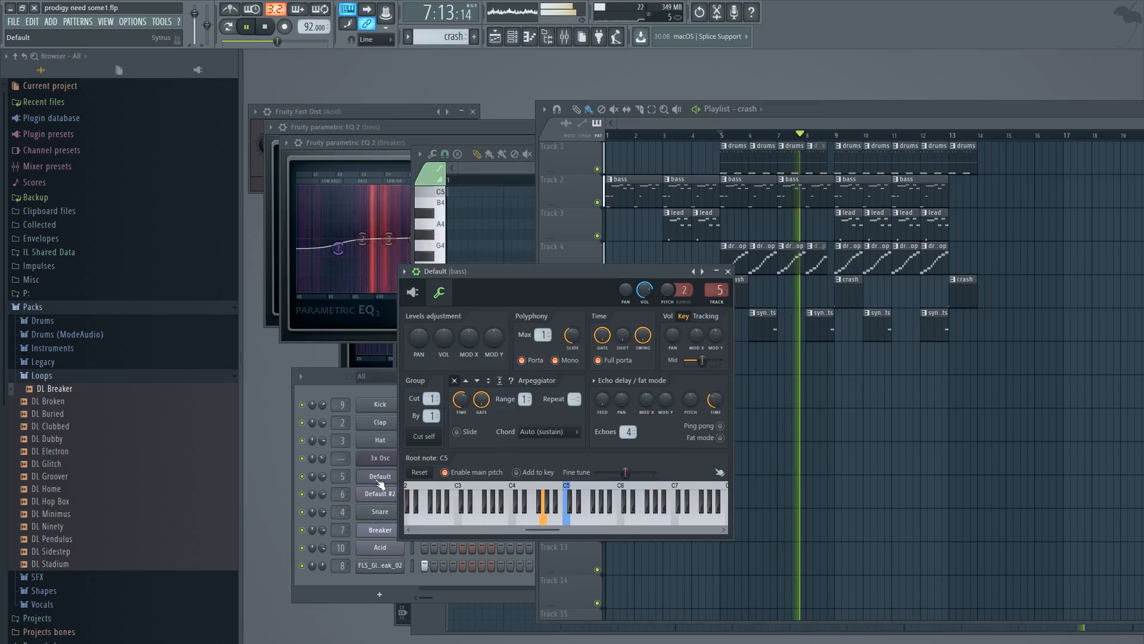
left_click(412, 292)
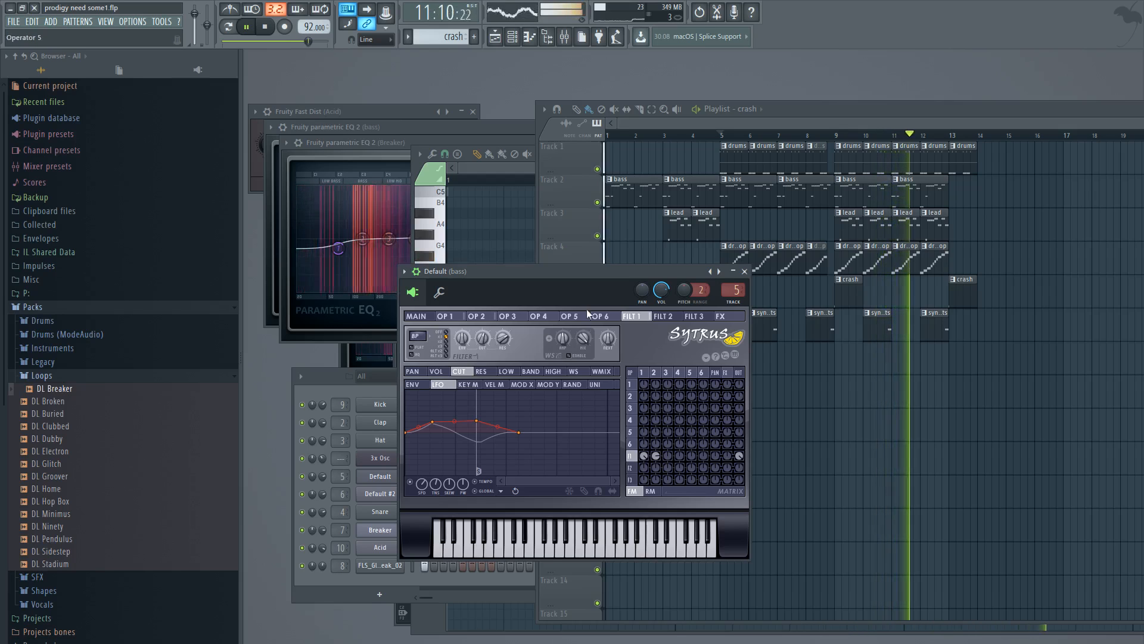
left_click(383, 487)
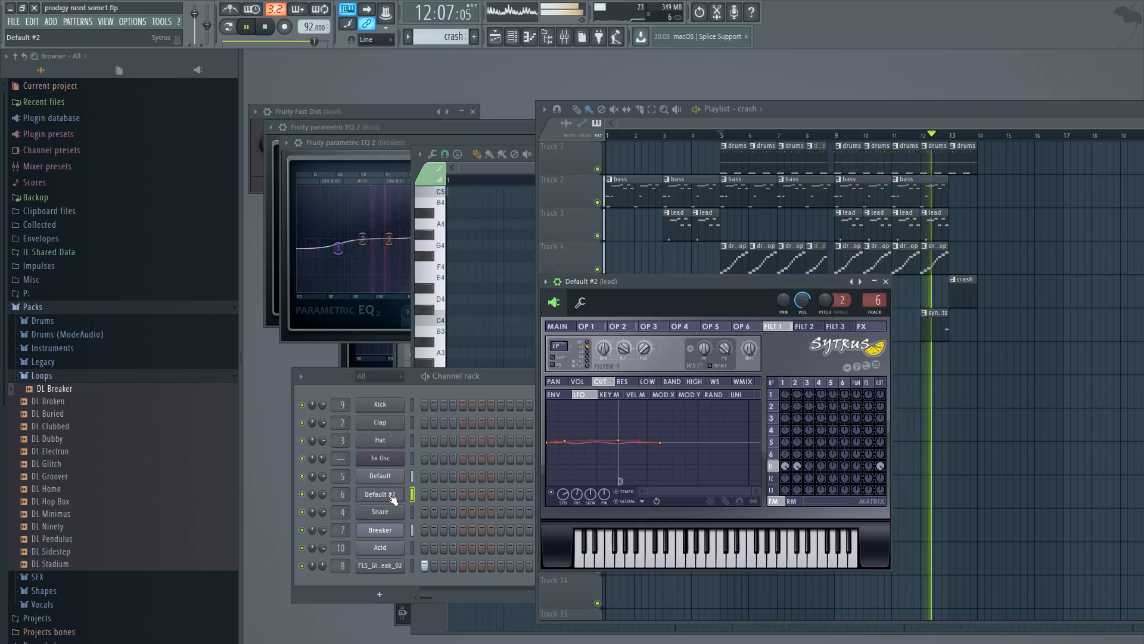
key("space")
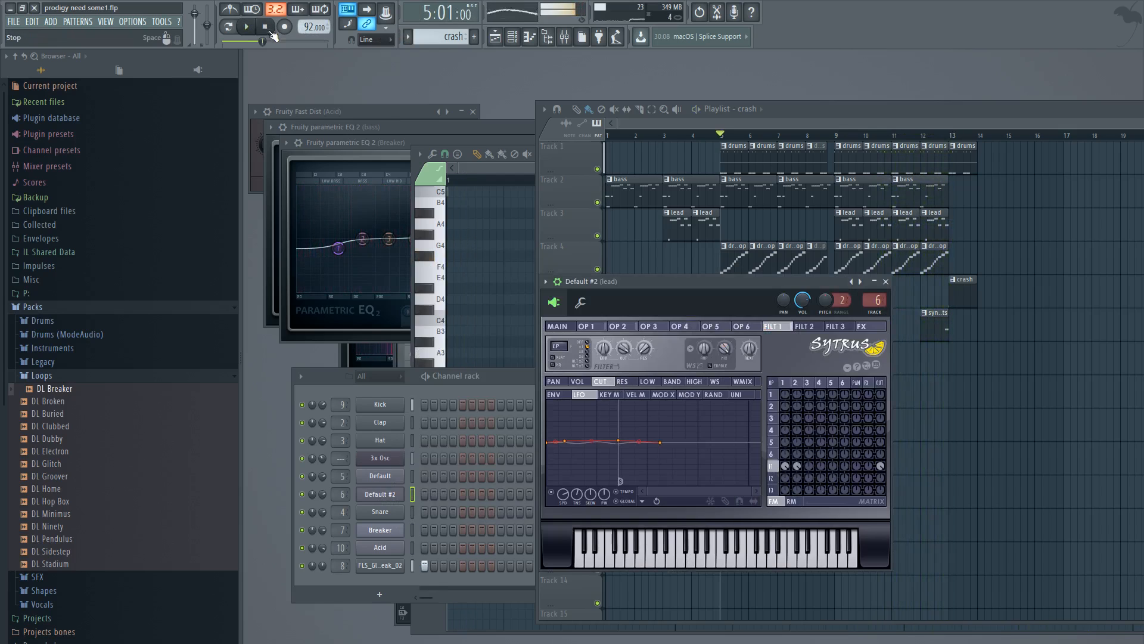
key("alt+Tab")
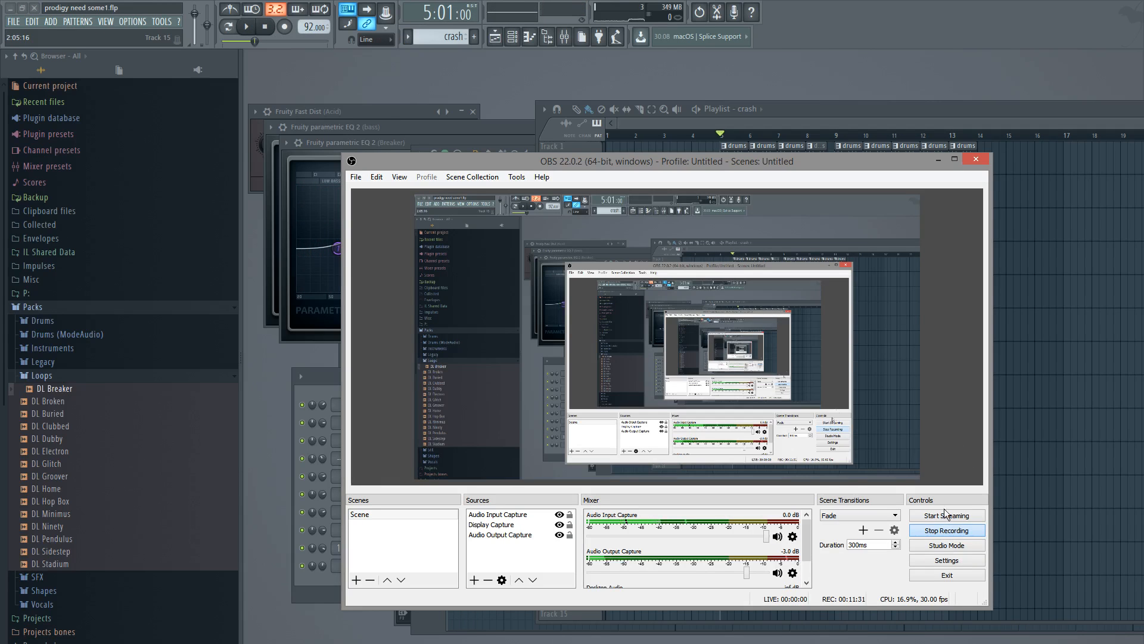